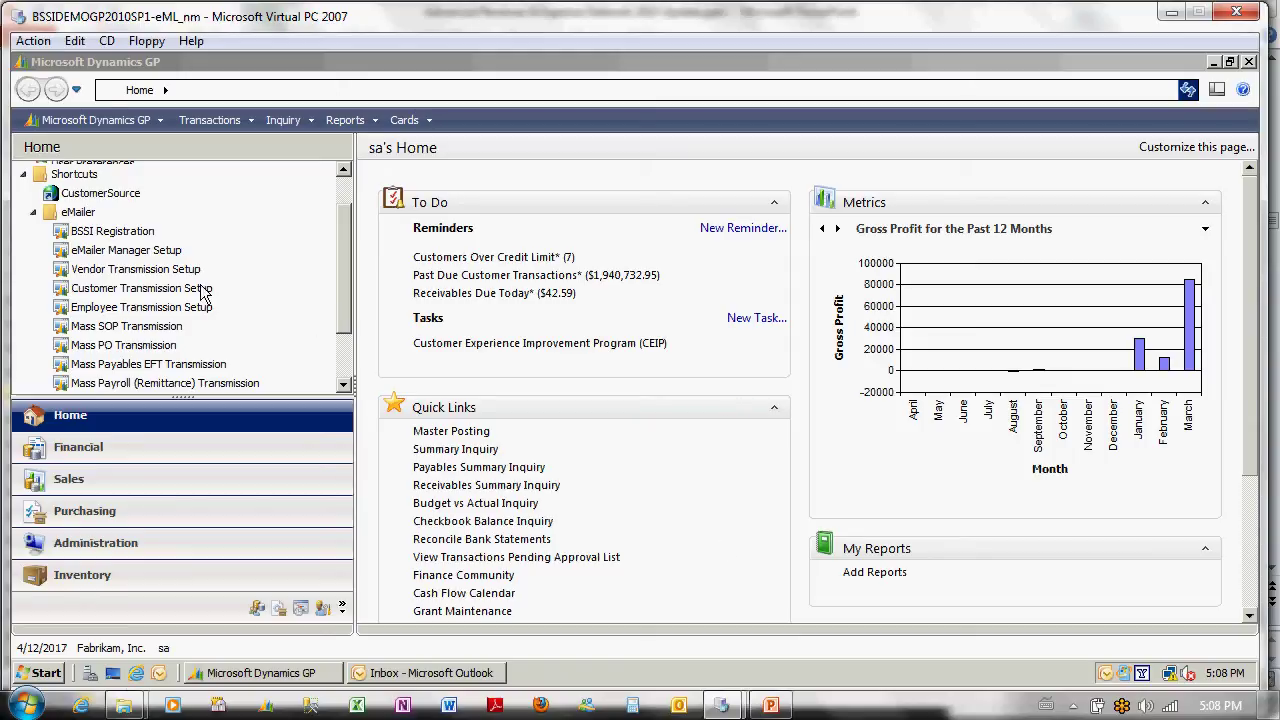
- Open the eMailer Manager Setup and its payables EFT setup
click(158, 257)
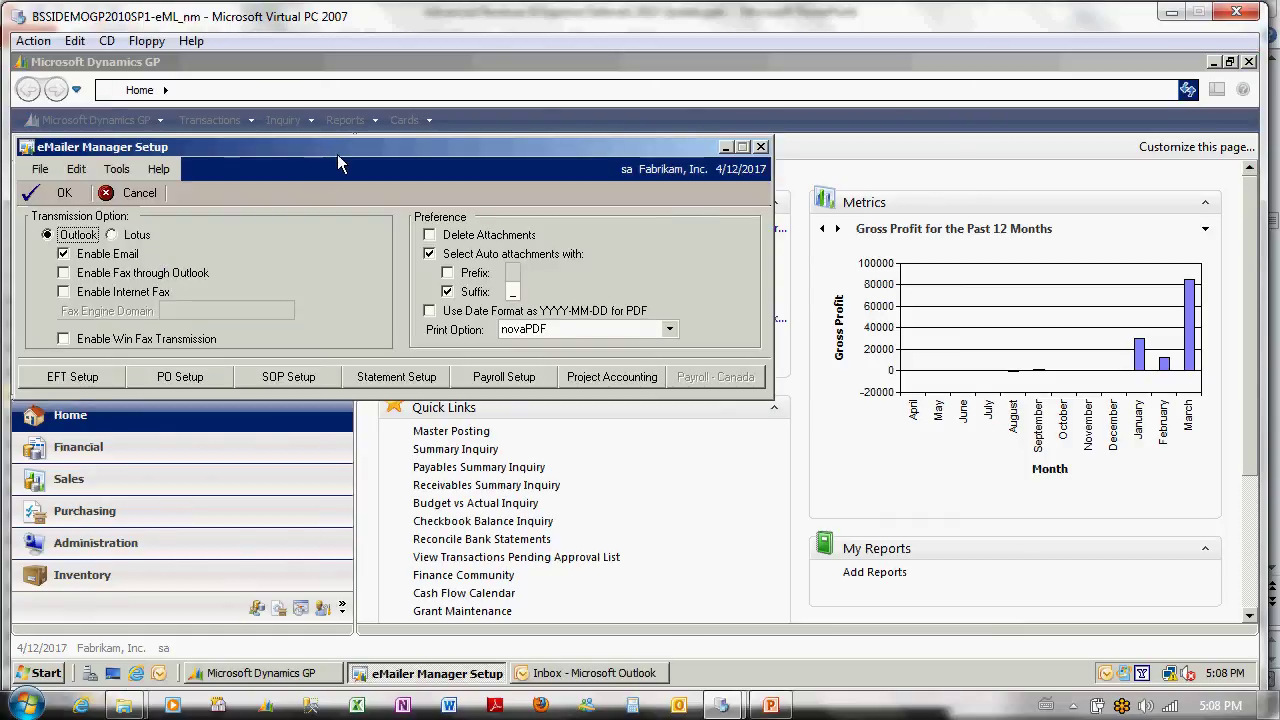
drag(334, 155, 488, 172)
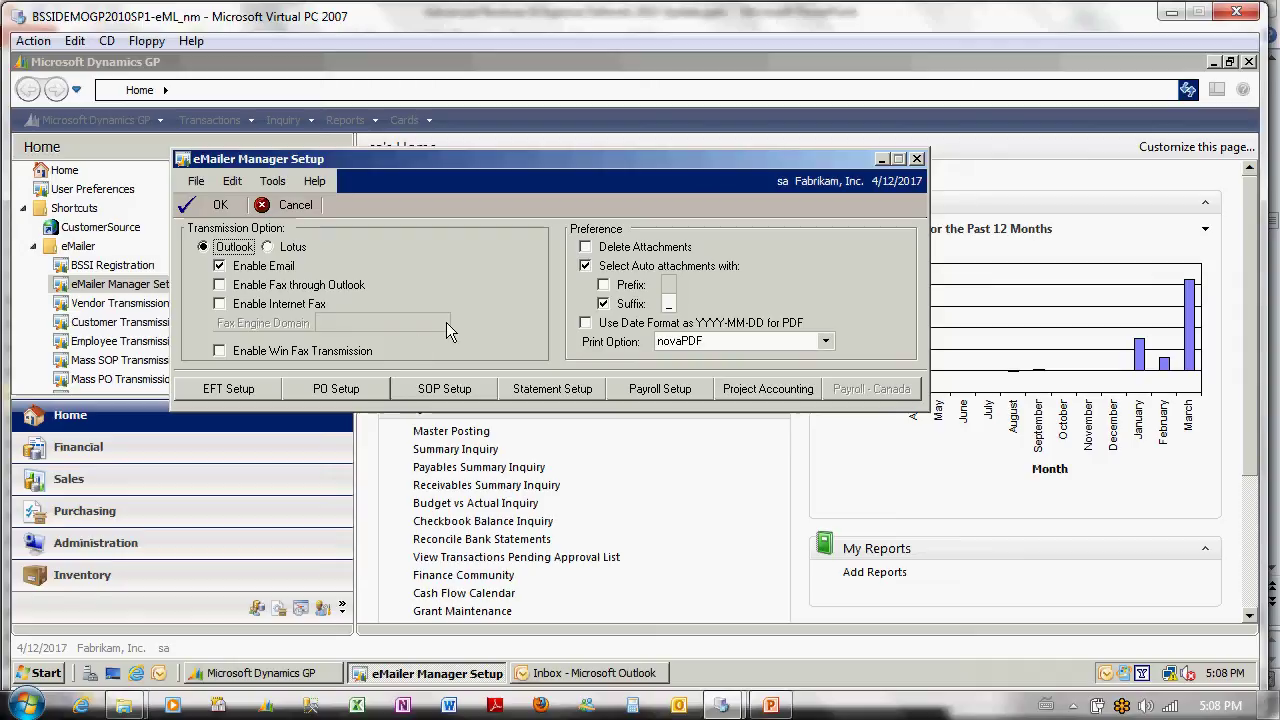
click(272, 396)
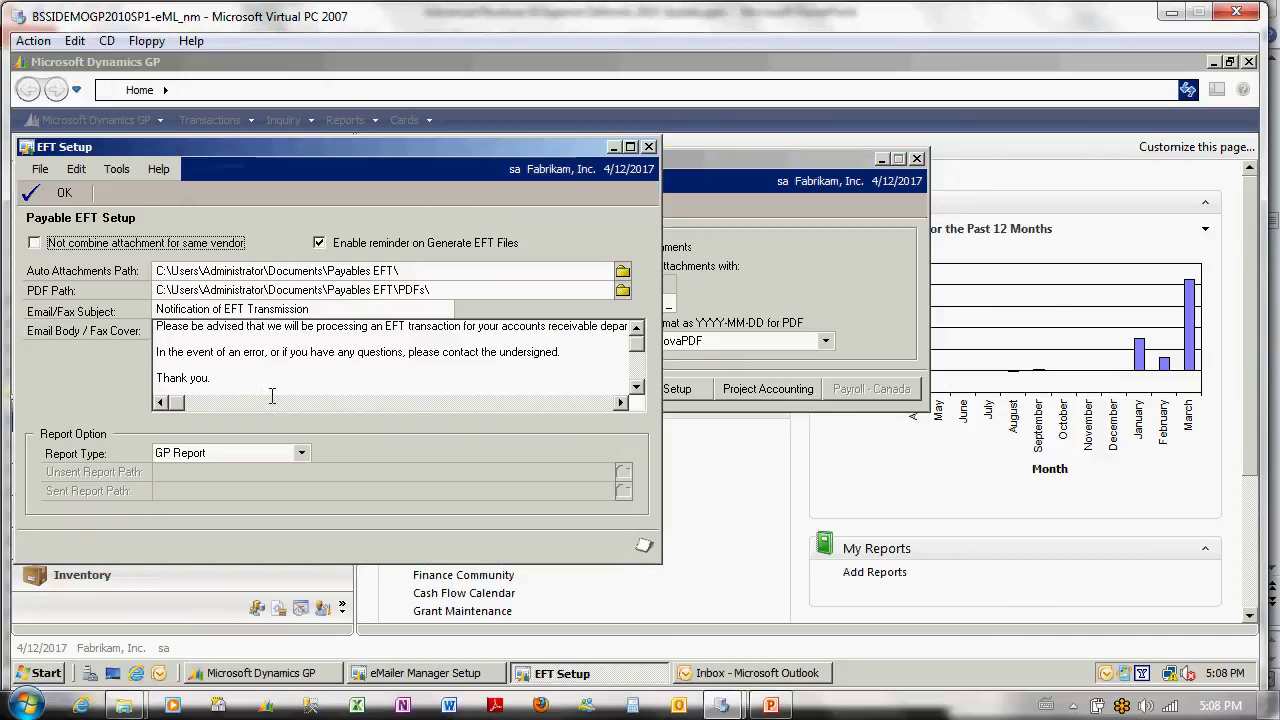
drag(332, 152, 465, 146)
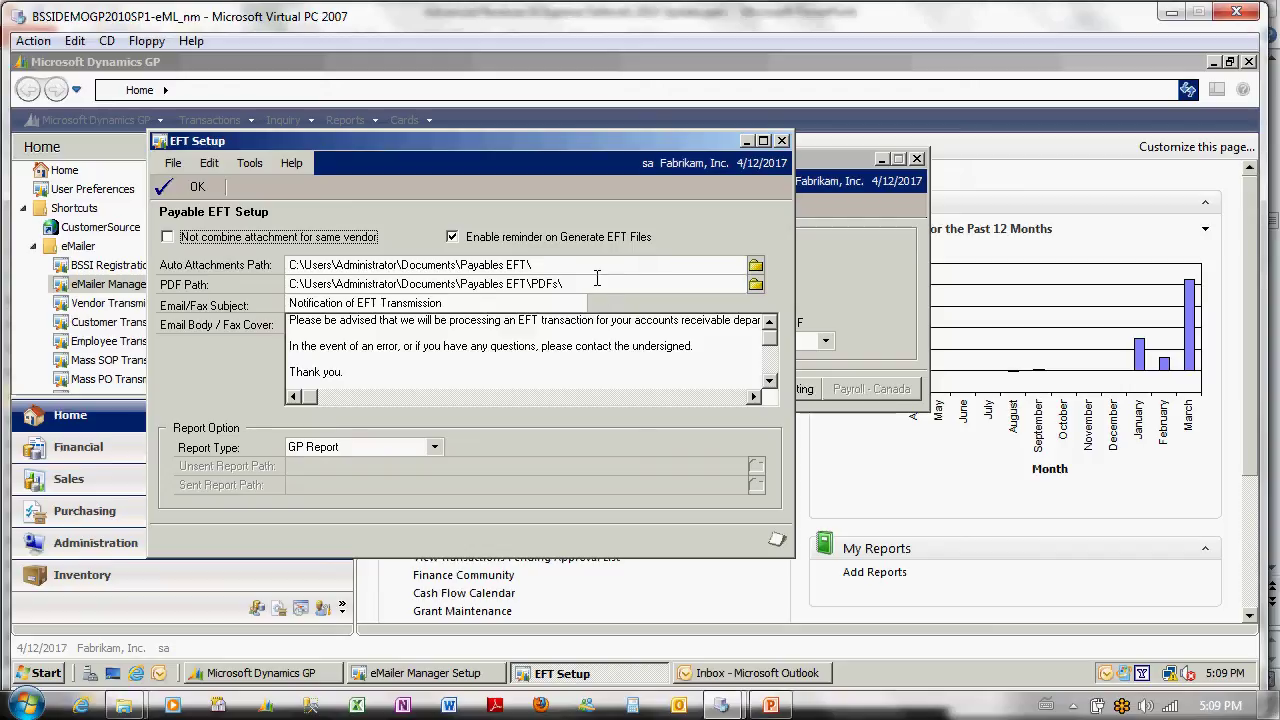
- Review the EFT setup's file paths, email body and report type options, and close both setup windows
click(595, 273)
click(594, 273)
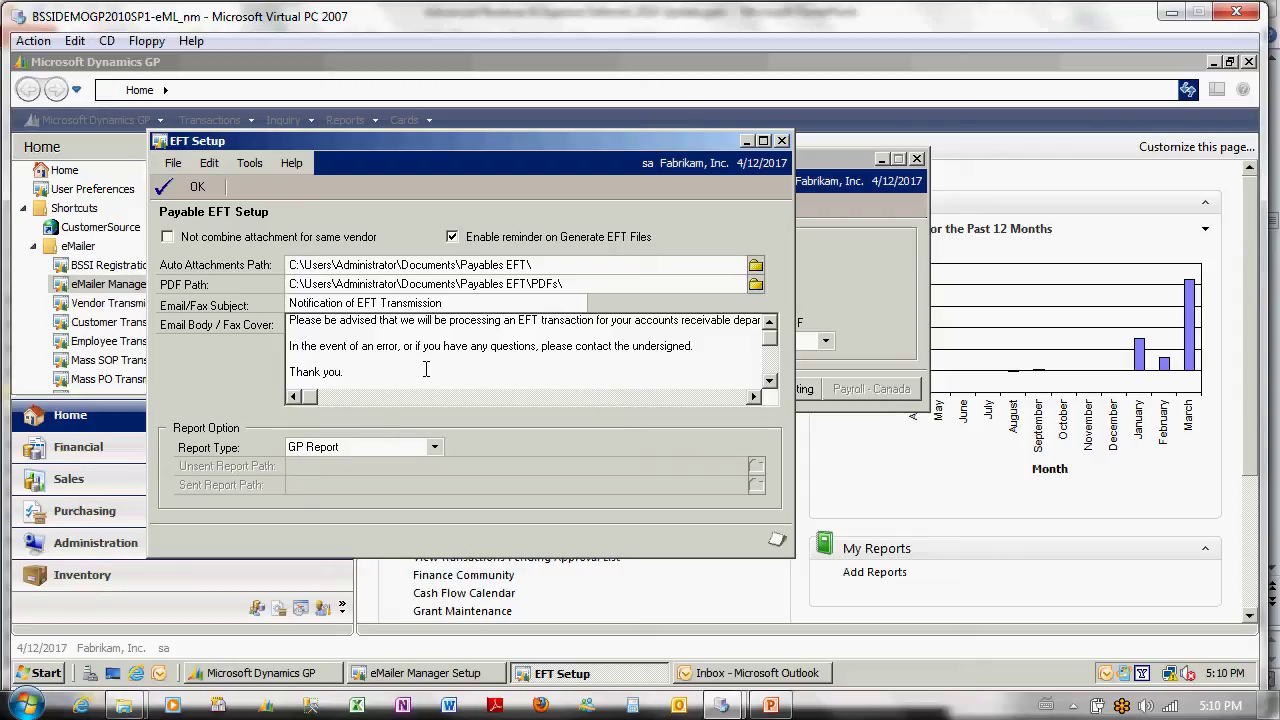
scroll(783, 394, down, 1)
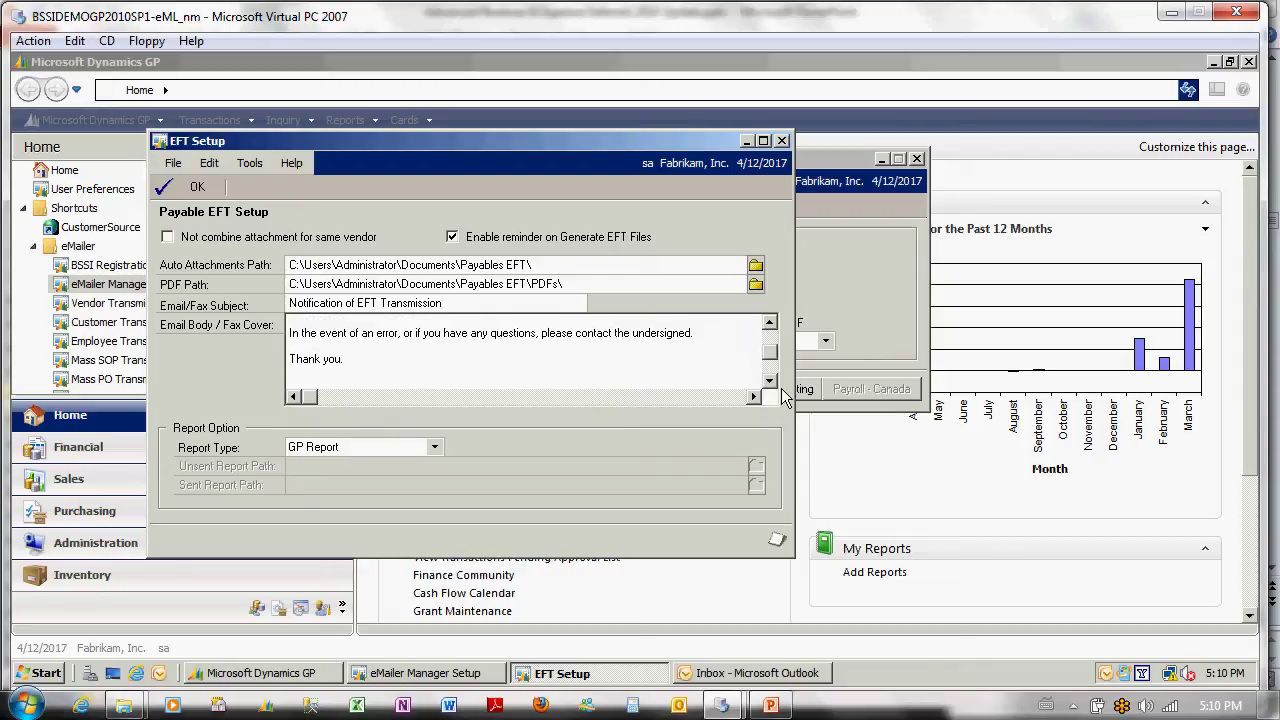
scroll(782, 393, down, 1)
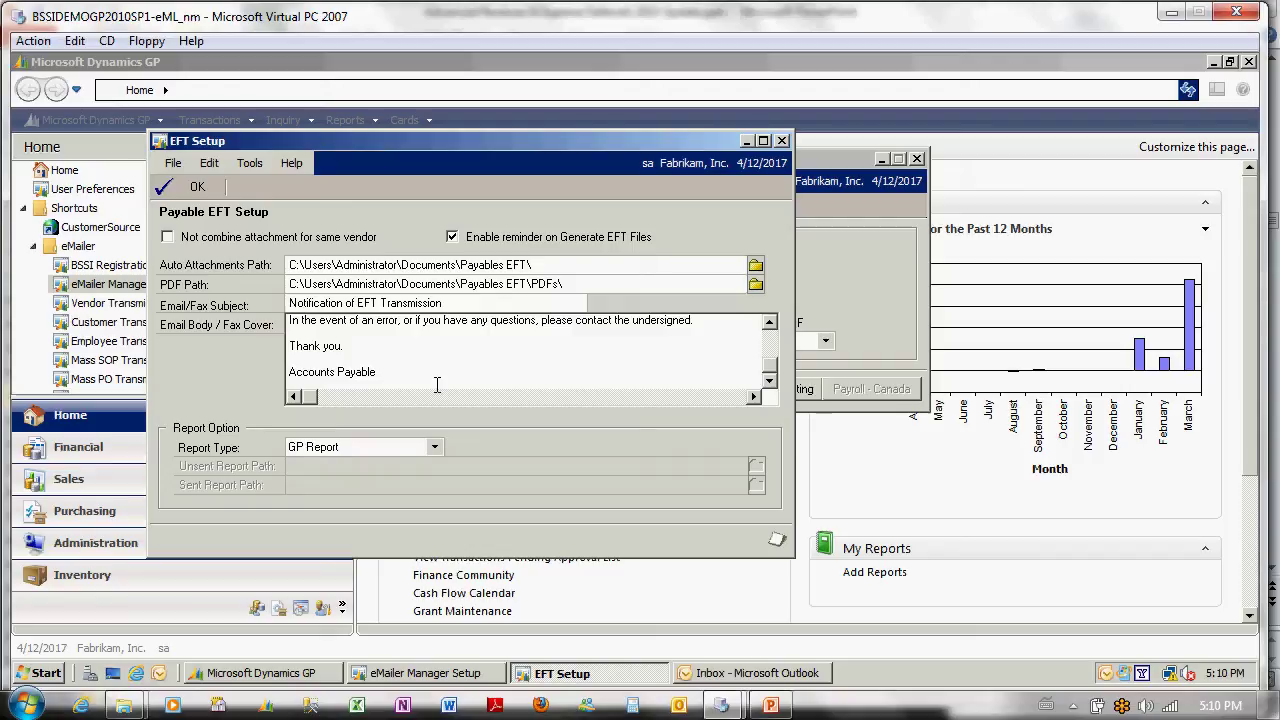
click(434, 448)
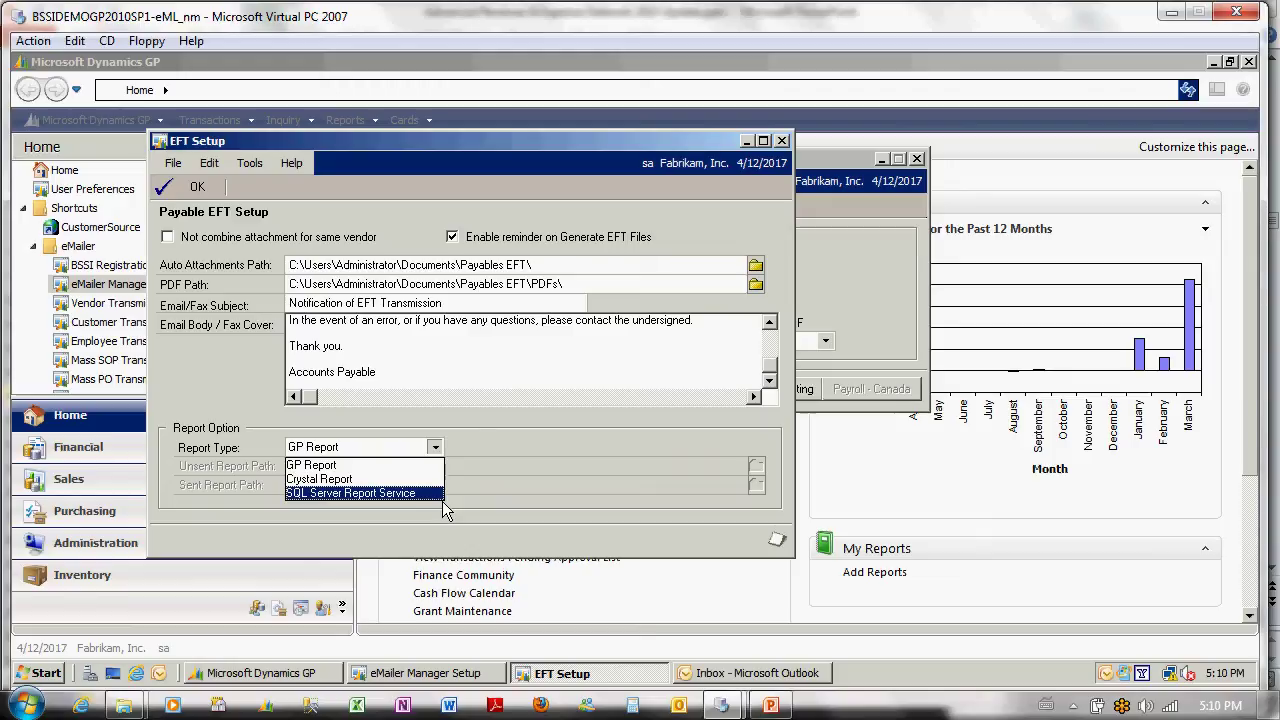
click(496, 451)
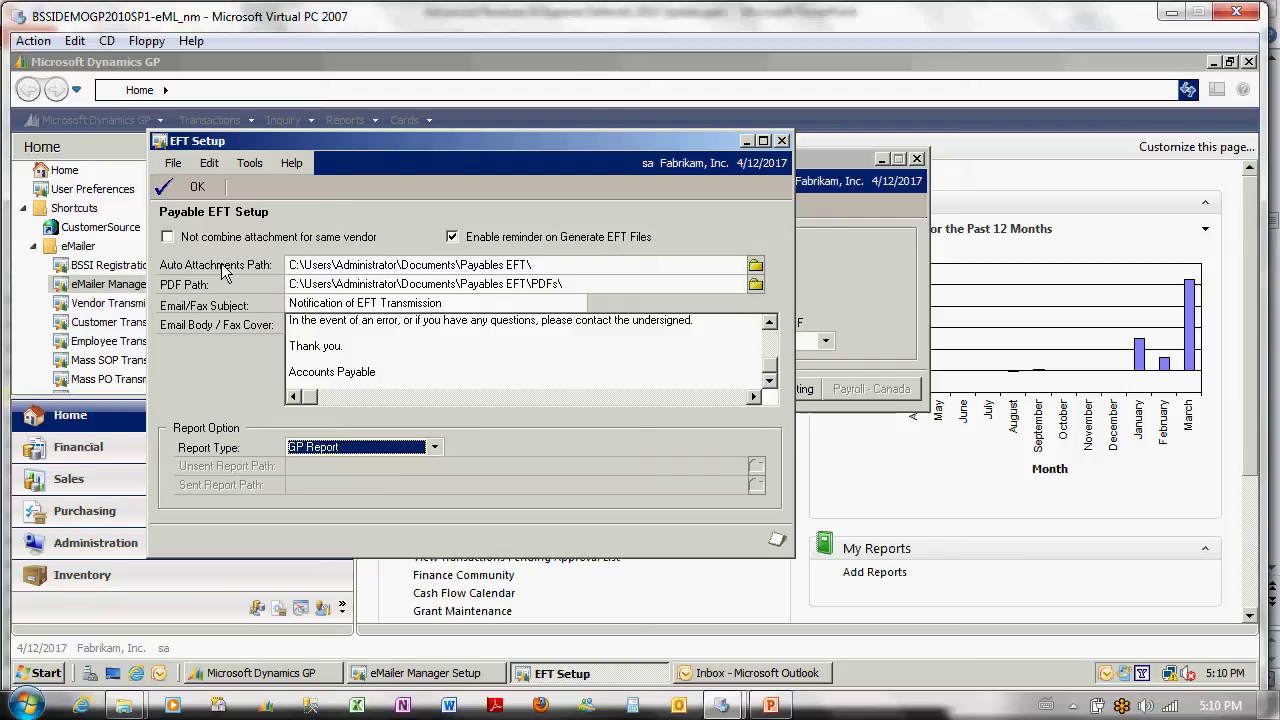
click(201, 192)
click(212, 205)
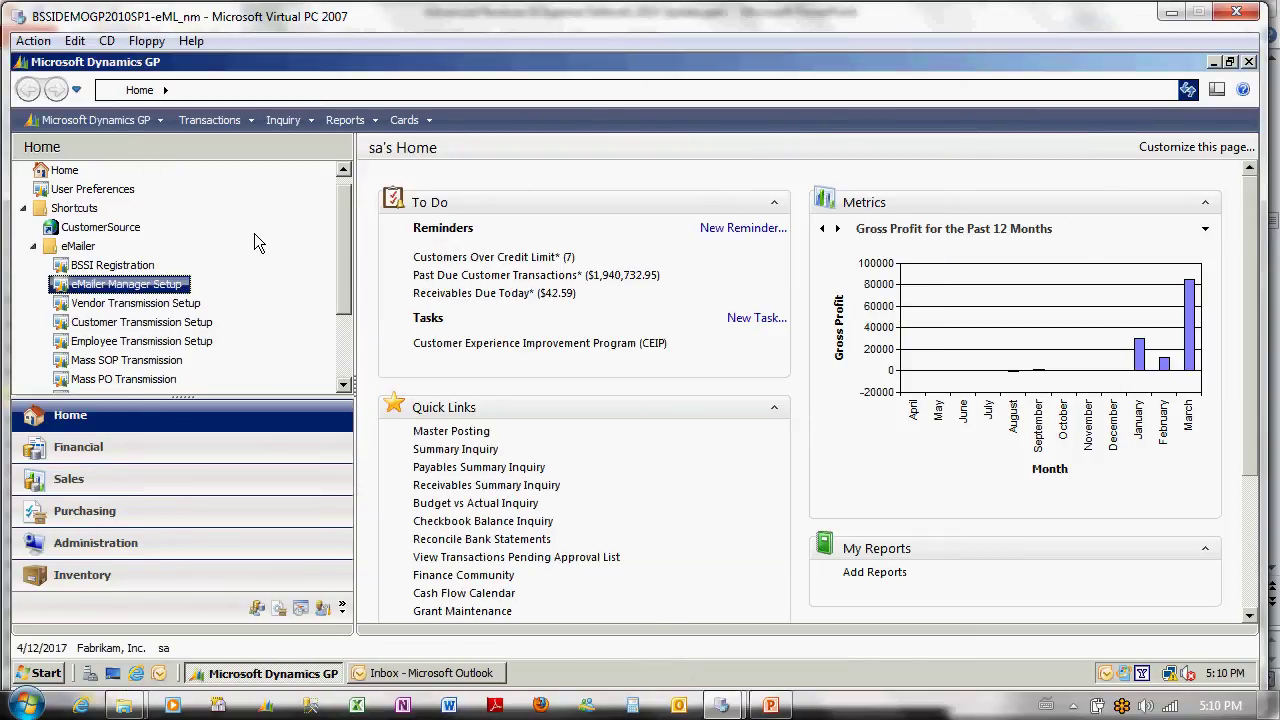
- Start a new payables invoice in Purchasing for vendor ACETRAVE0001
click(127, 524)
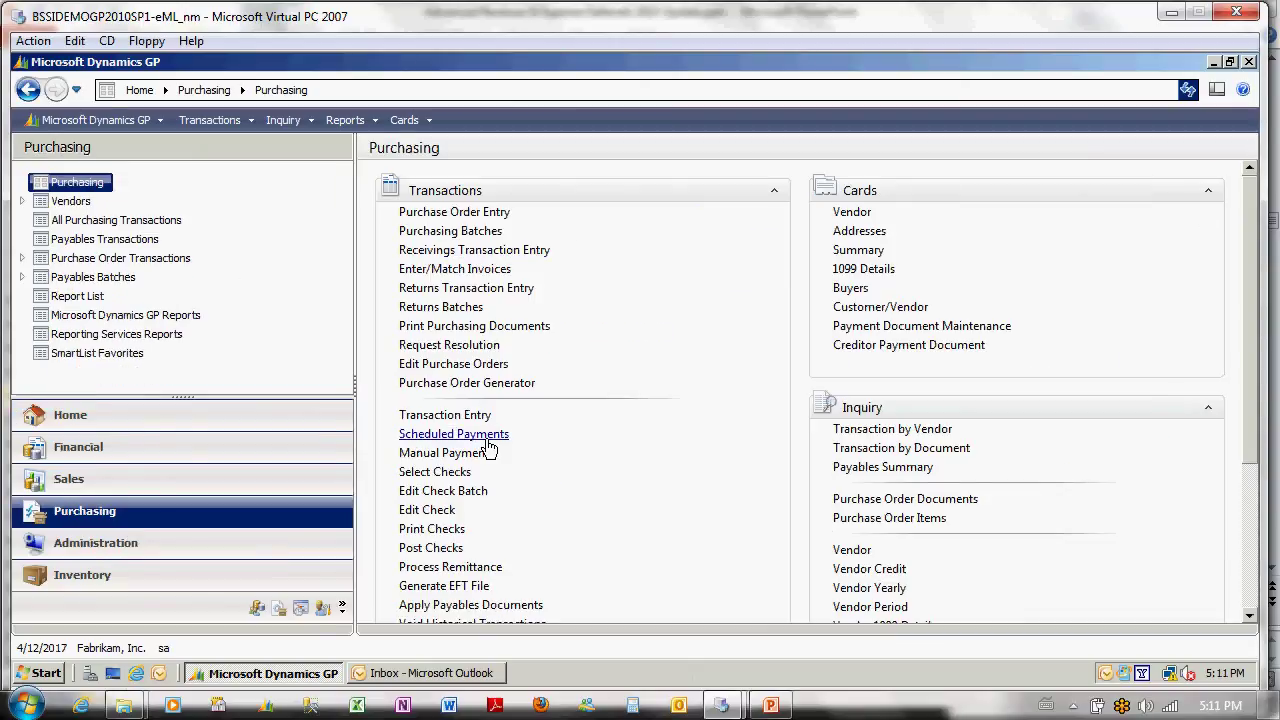
click(466, 418)
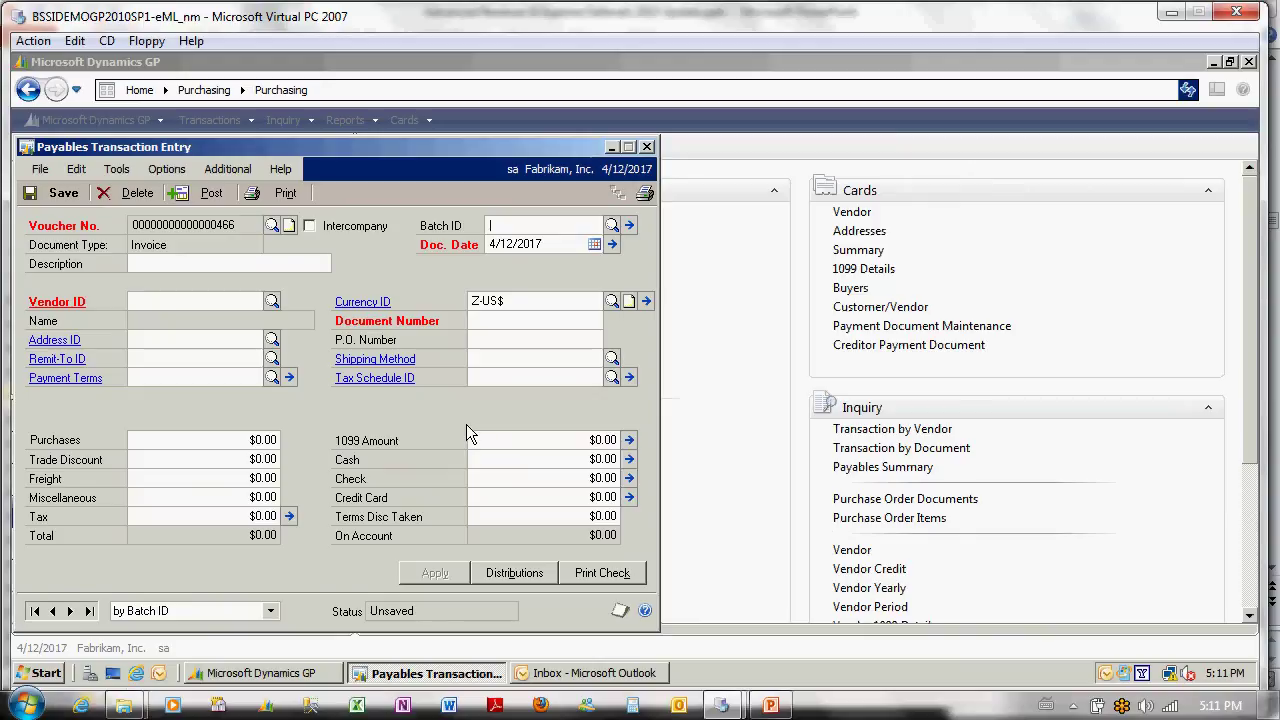
key(Tab)
key(Tab)
click(272, 301)
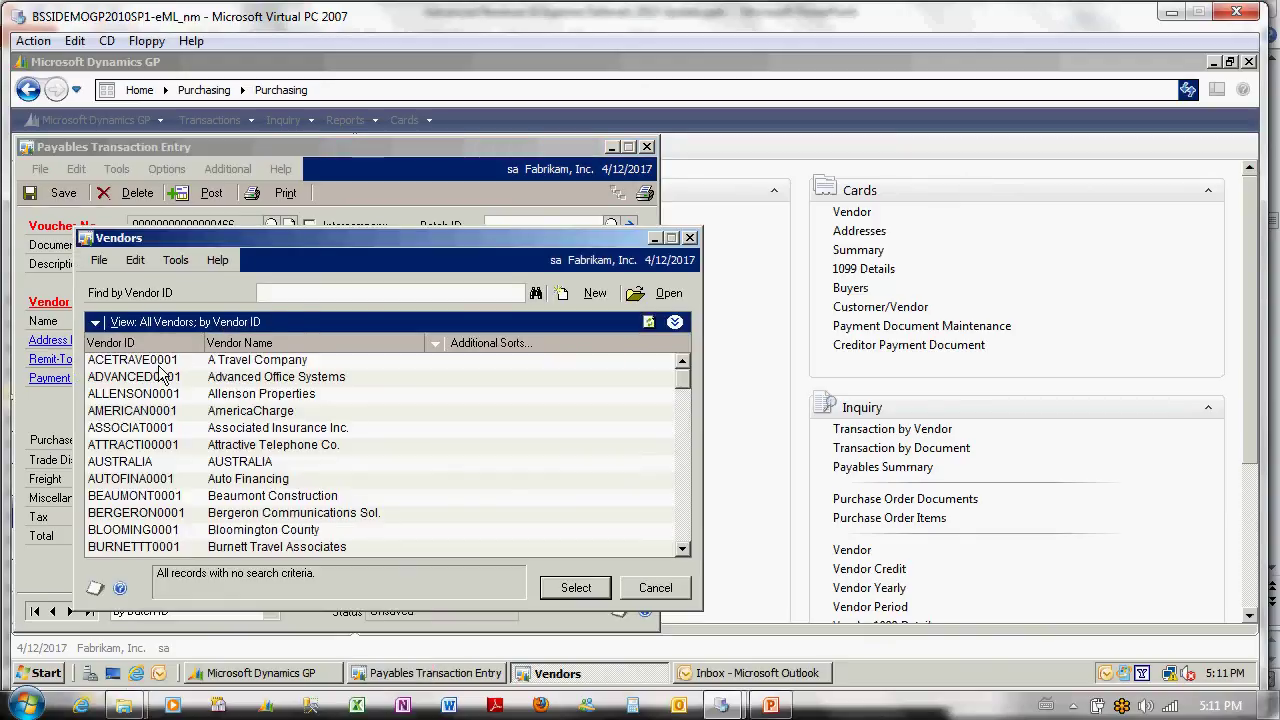
double_click(158, 366)
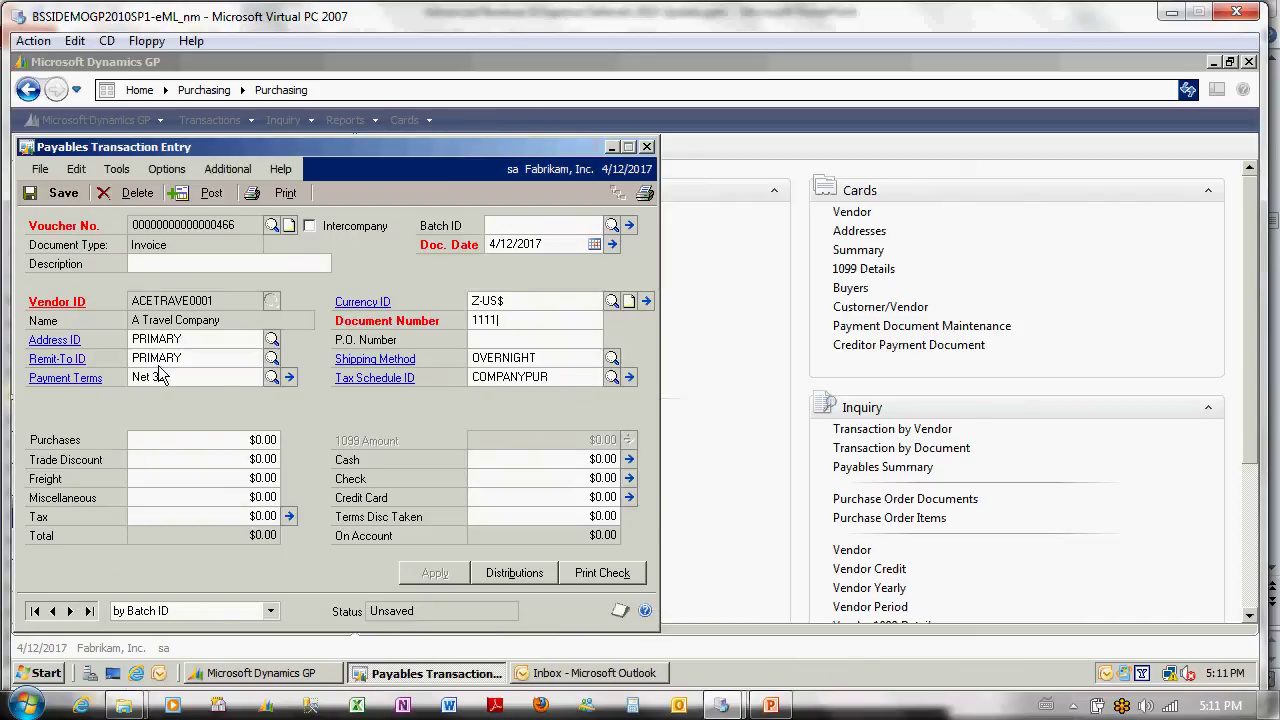
- Enter document number 1111111 and a purchases amount of $1,500.00 on the invoice
key(Tab)
key(Tab)
key(Tab)
text(1500)
key(Tab)
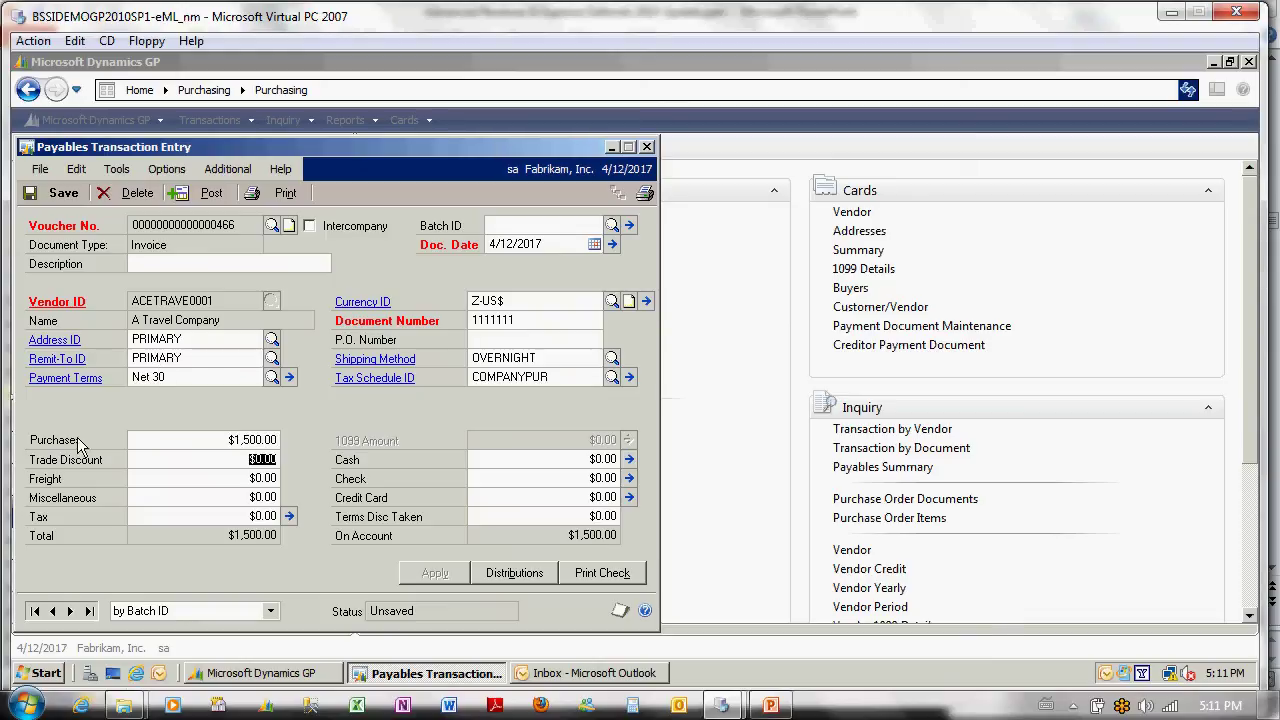
- Post the payables invoice, skip all posting journal reports, and close the transaction entry
click(212, 200)
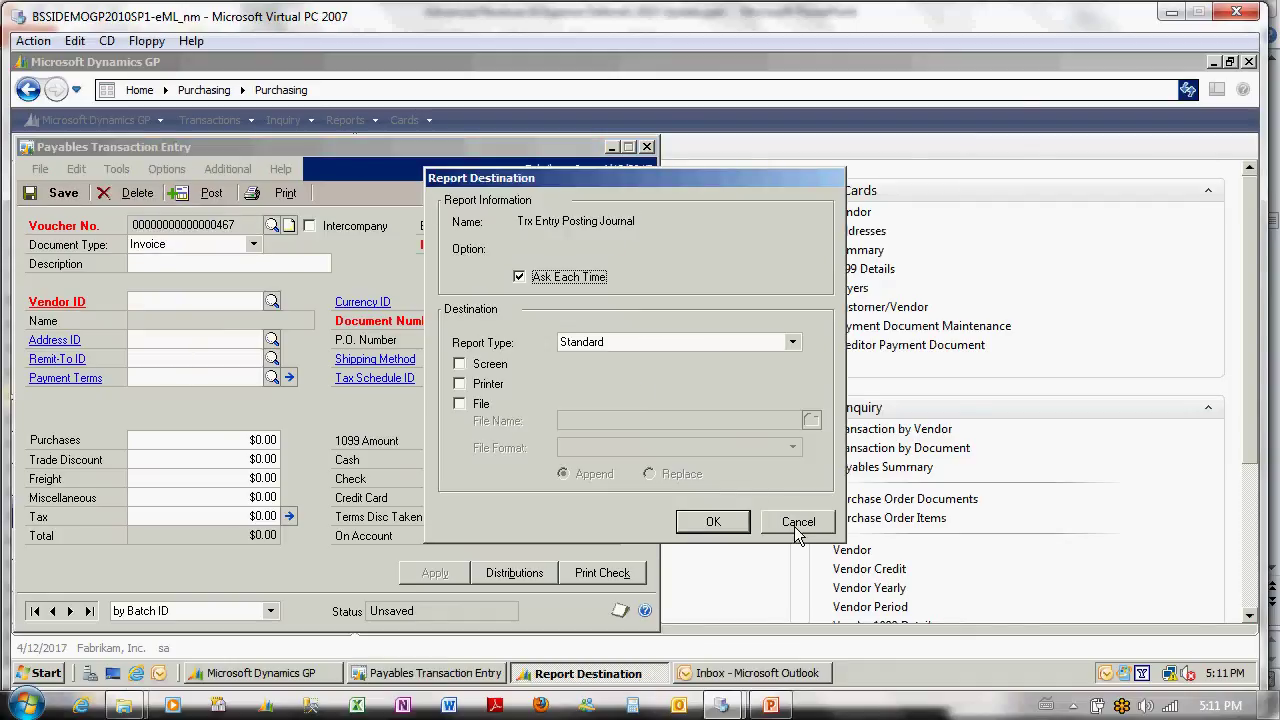
click(797, 522)
click(797, 522)
click(797, 522)
click(795, 524)
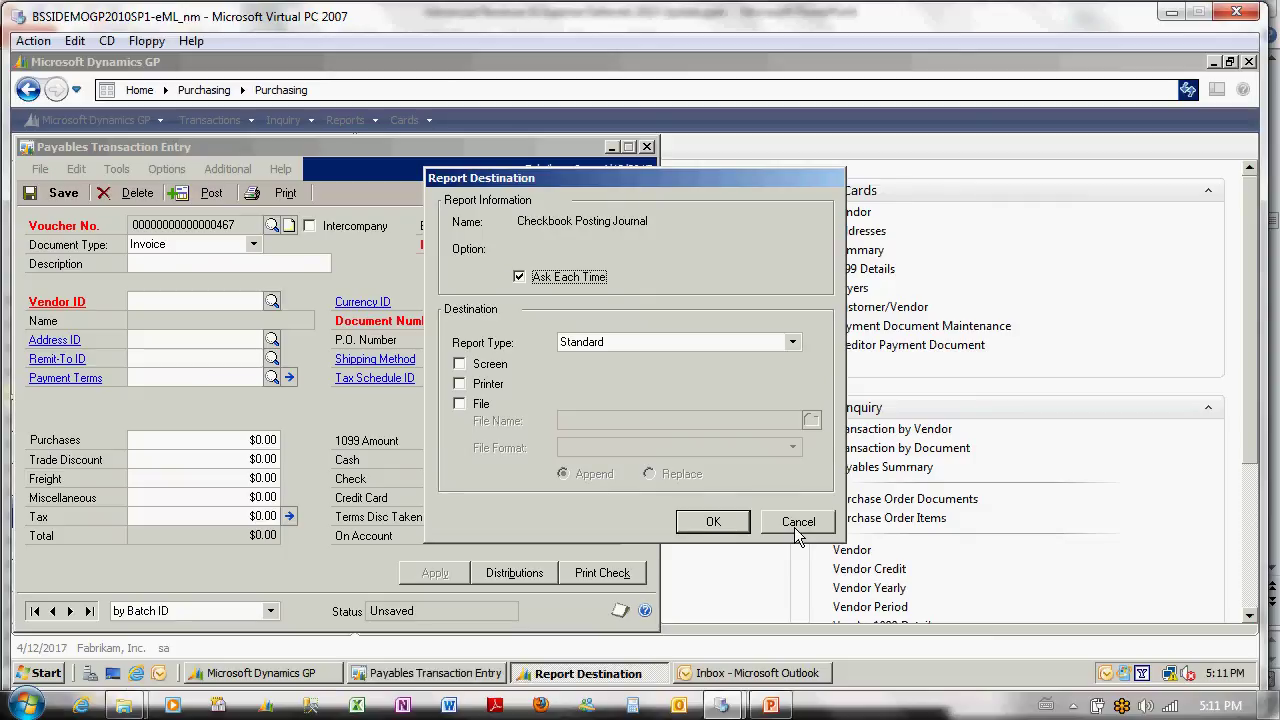
click(795, 524)
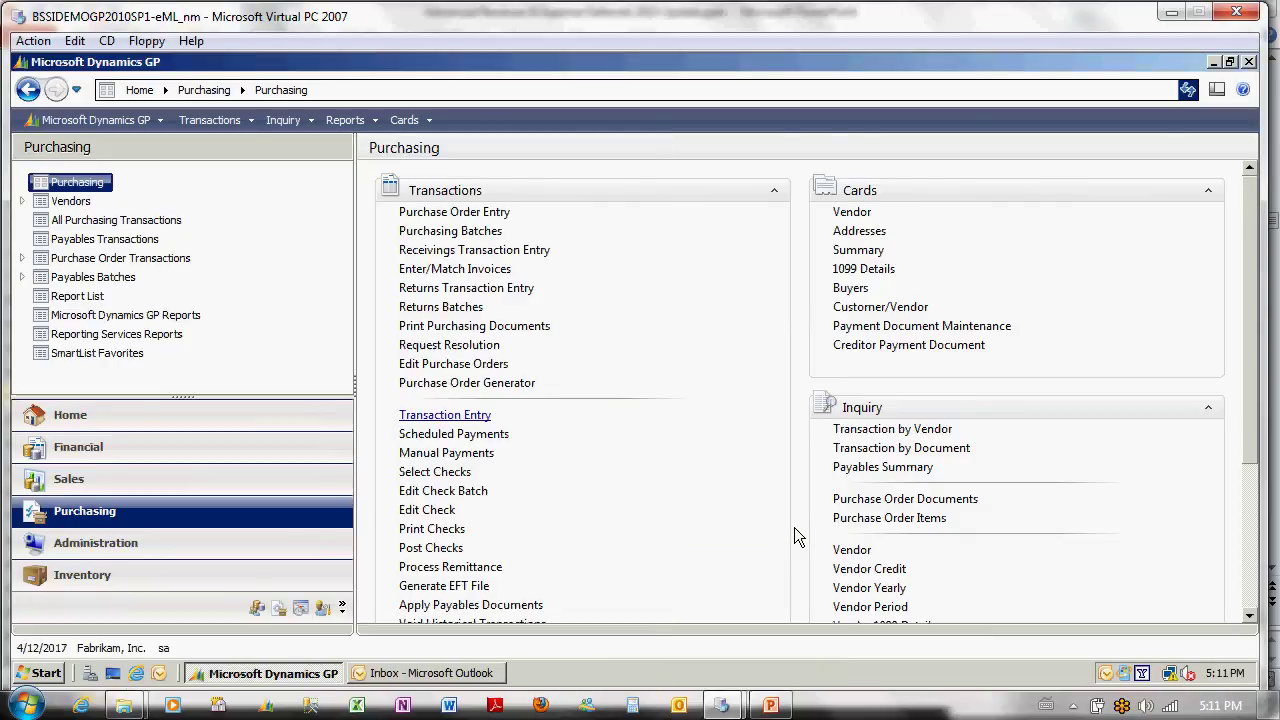
- Open payables check selection and create a new batch named NRMTEST
click(468, 471)
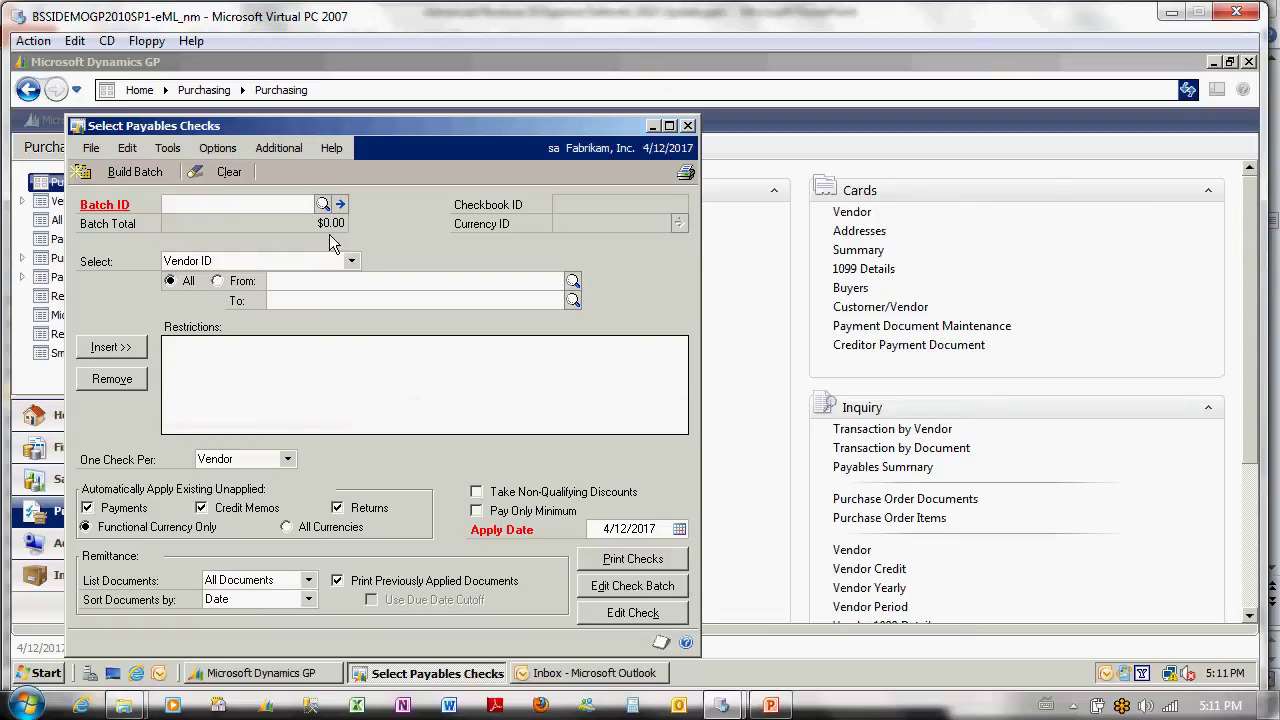
text(NRMDIS)
key(BackSpace)
key(BackSpace)
key(Down)
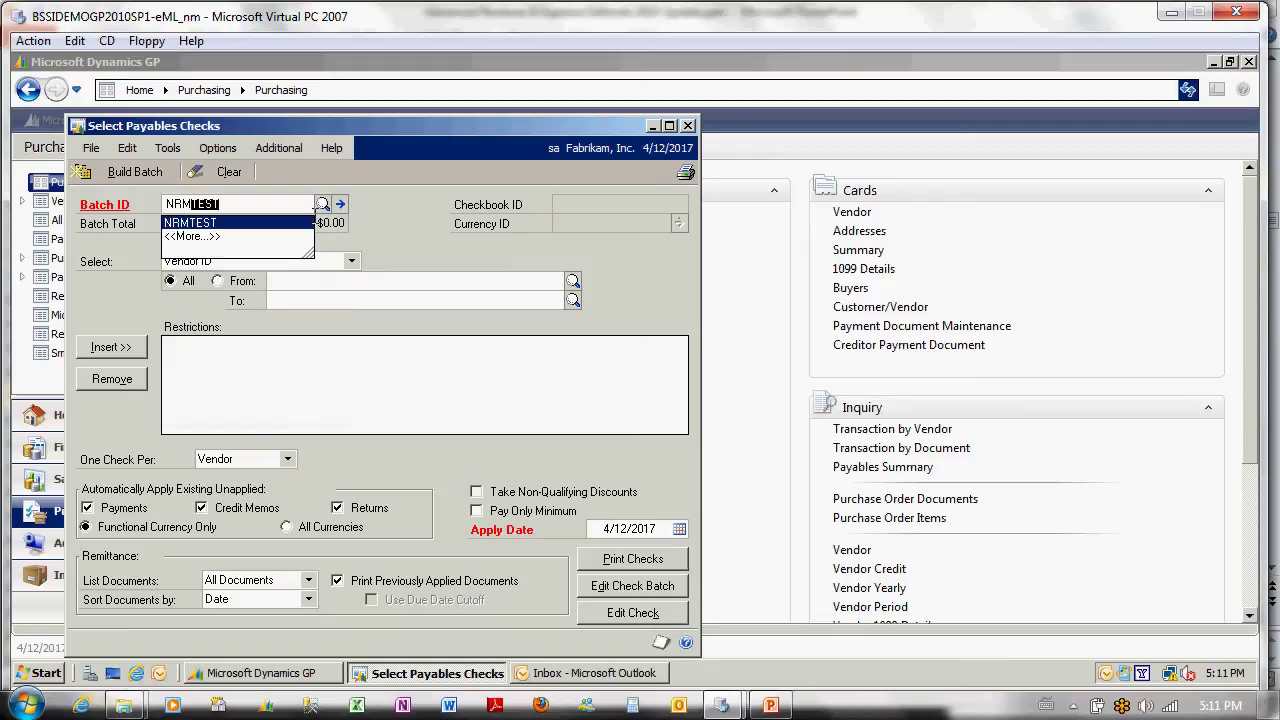
key(Tab)
click(603, 424)
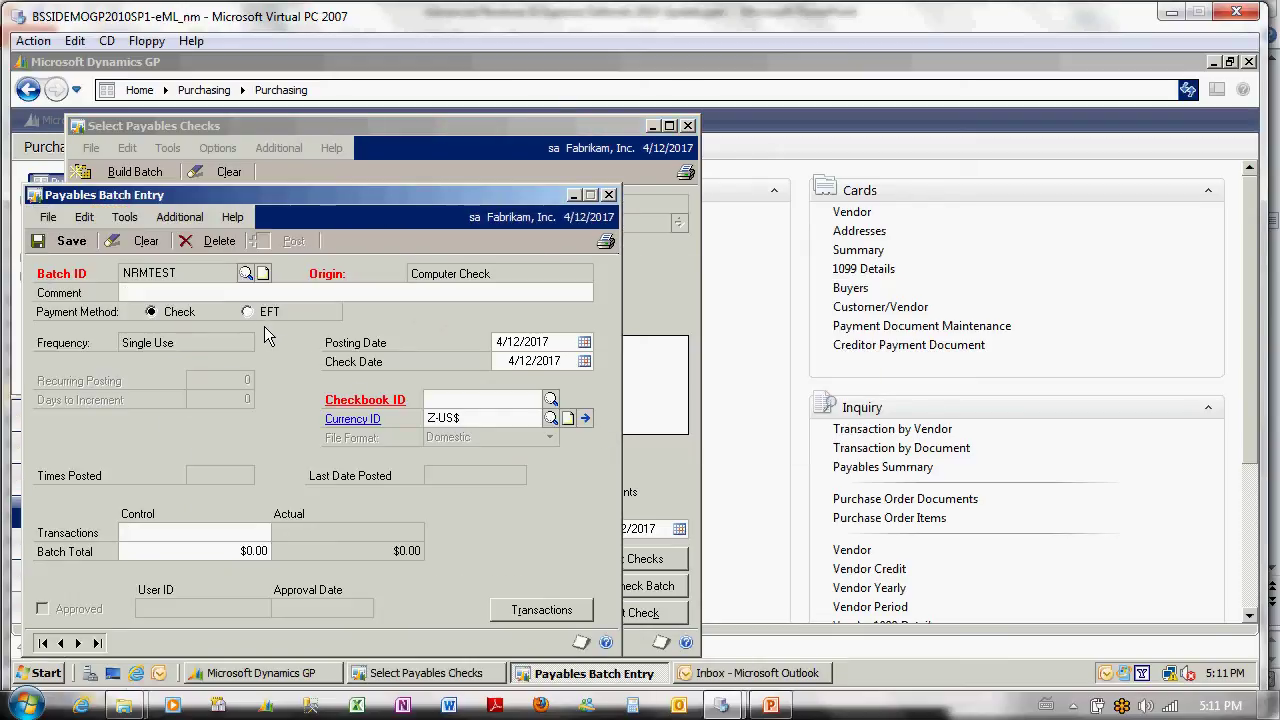
- Set the batch's payment method to EFT and its checkbook to FIRST BANK, and save the batch
click(256, 322)
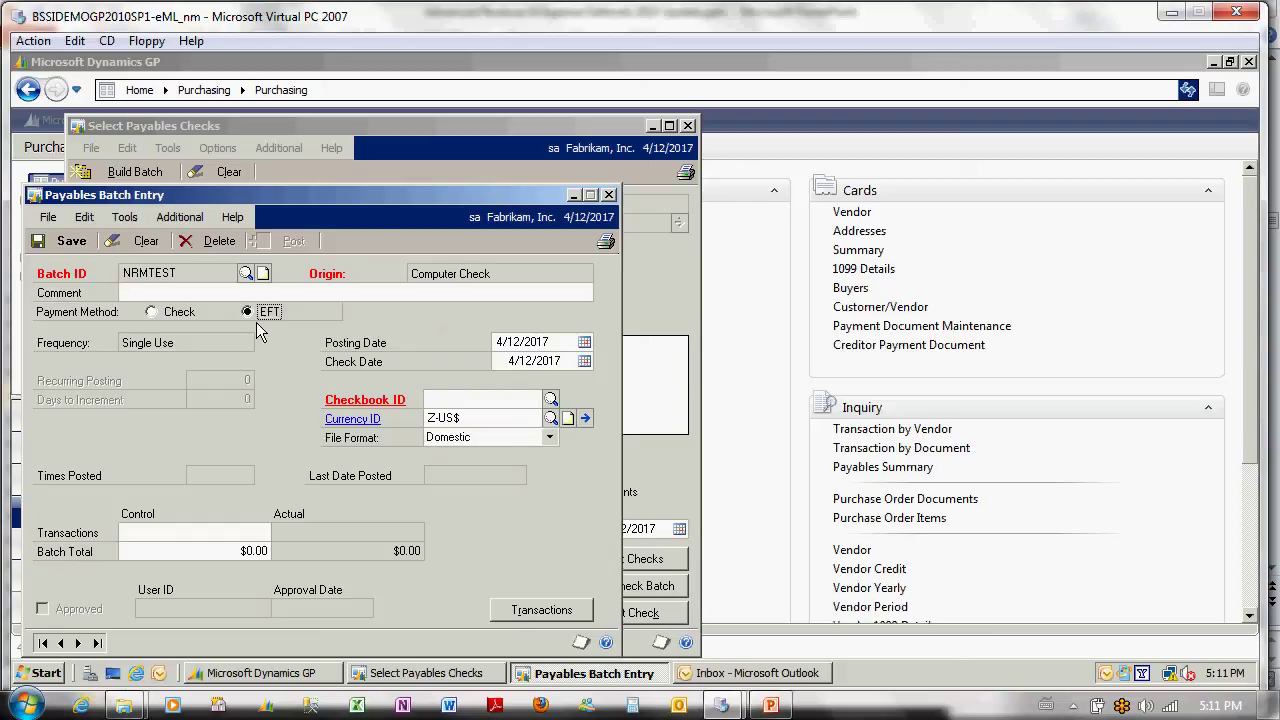
click(551, 399)
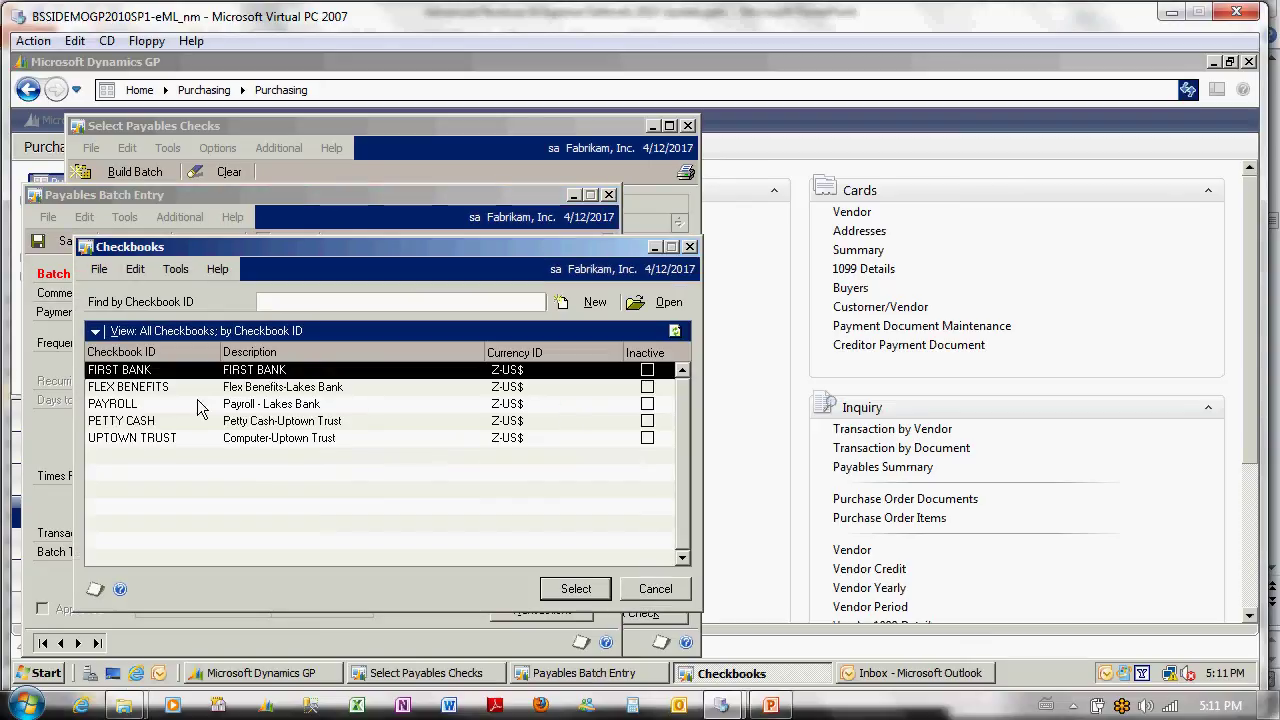
click(575, 589)
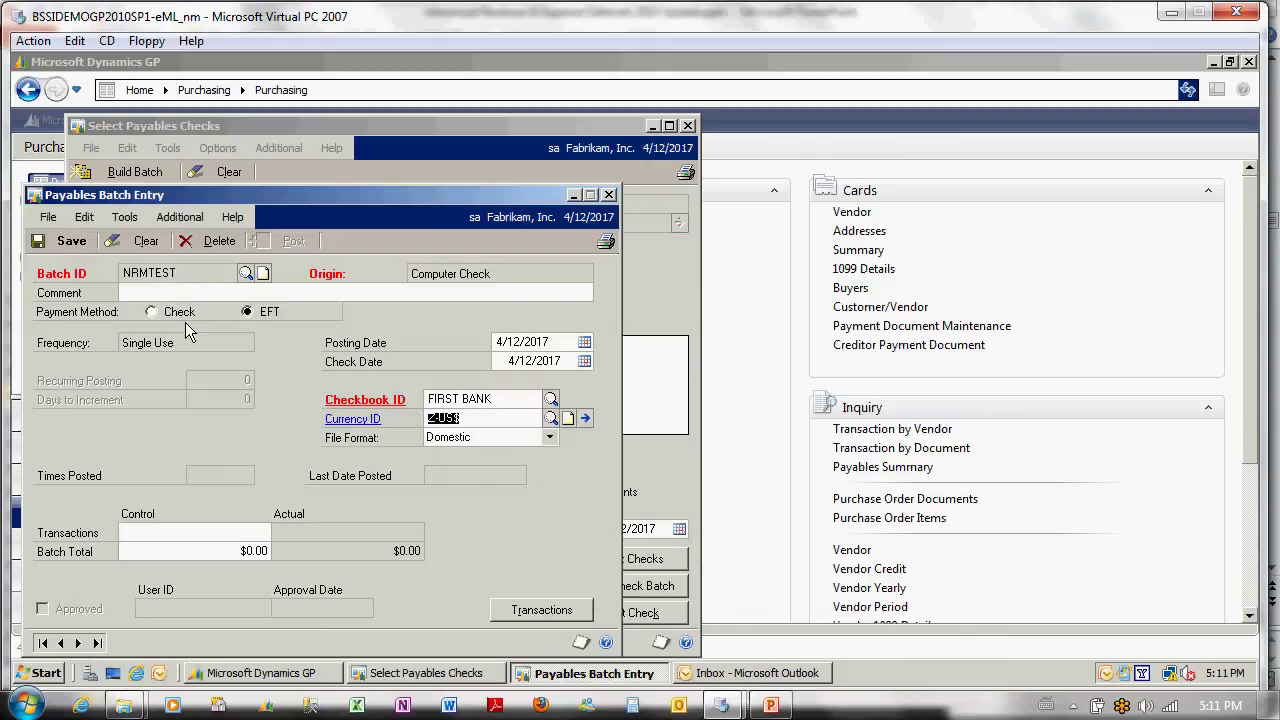
click(83, 246)
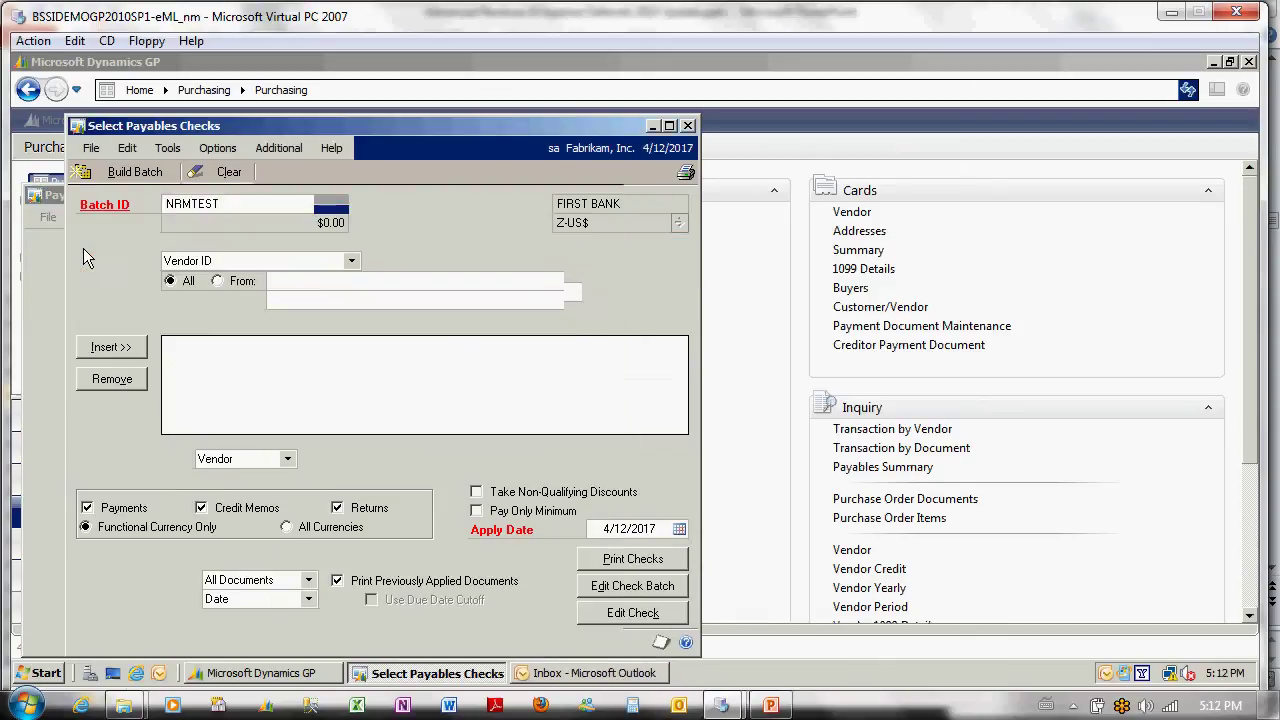
- Build the NRMTEST payment batch, check it in the check batch editor, and process its payment
click(135, 183)
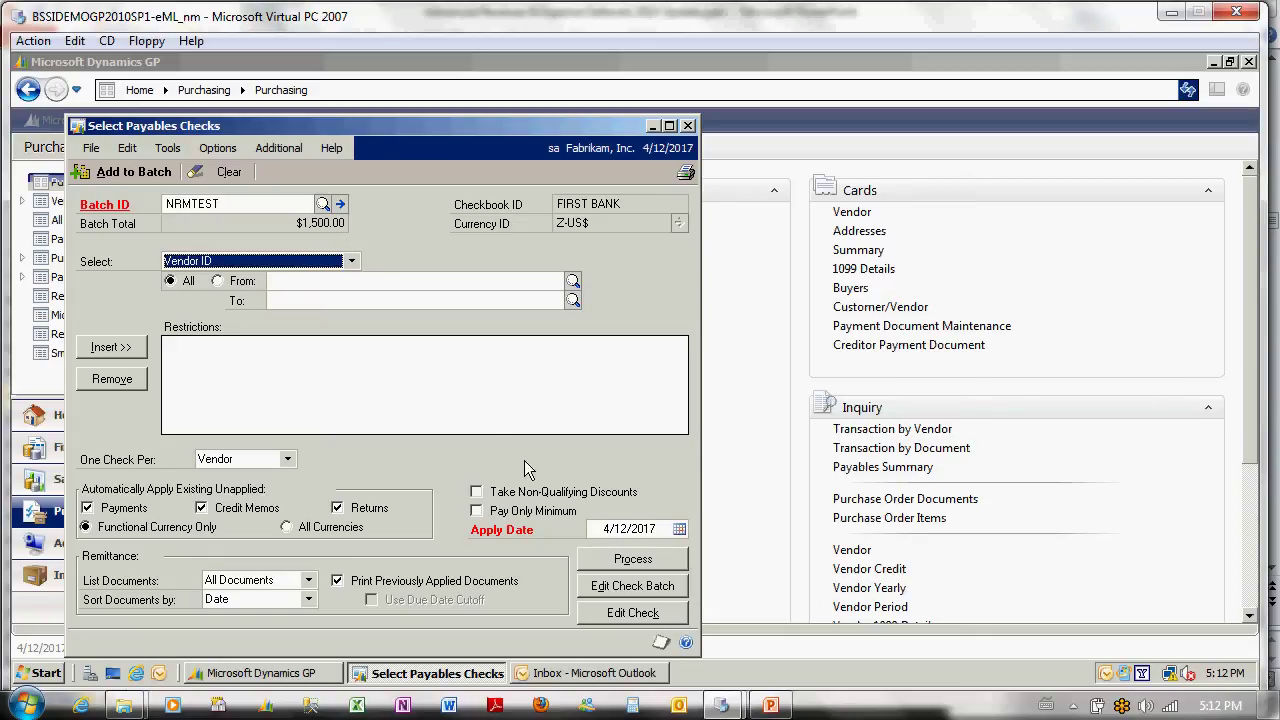
click(598, 586)
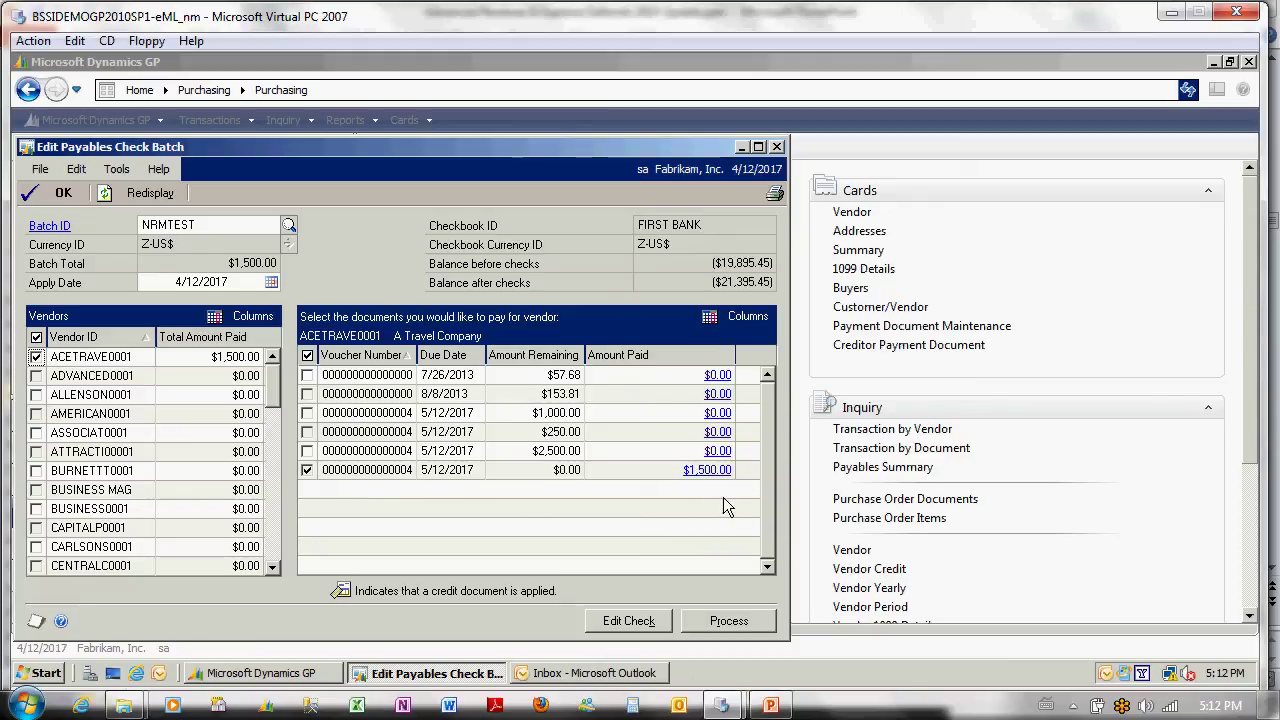
click(733, 627)
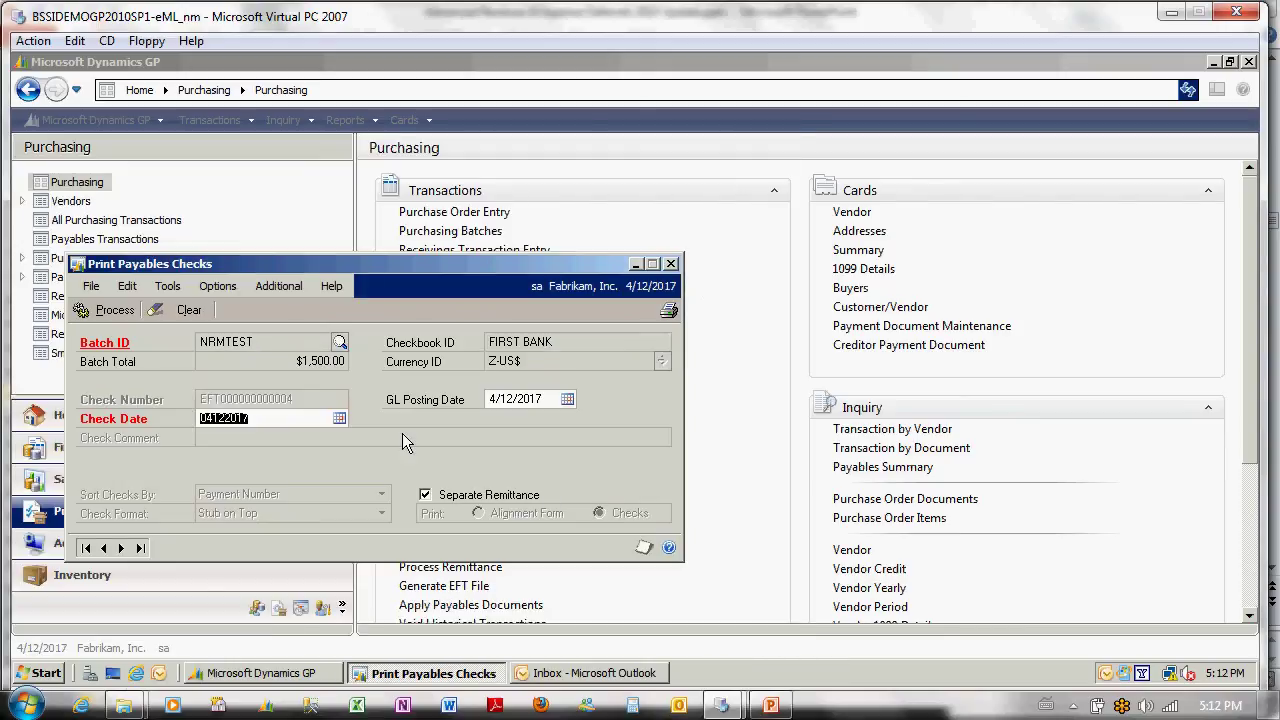
click(118, 312)
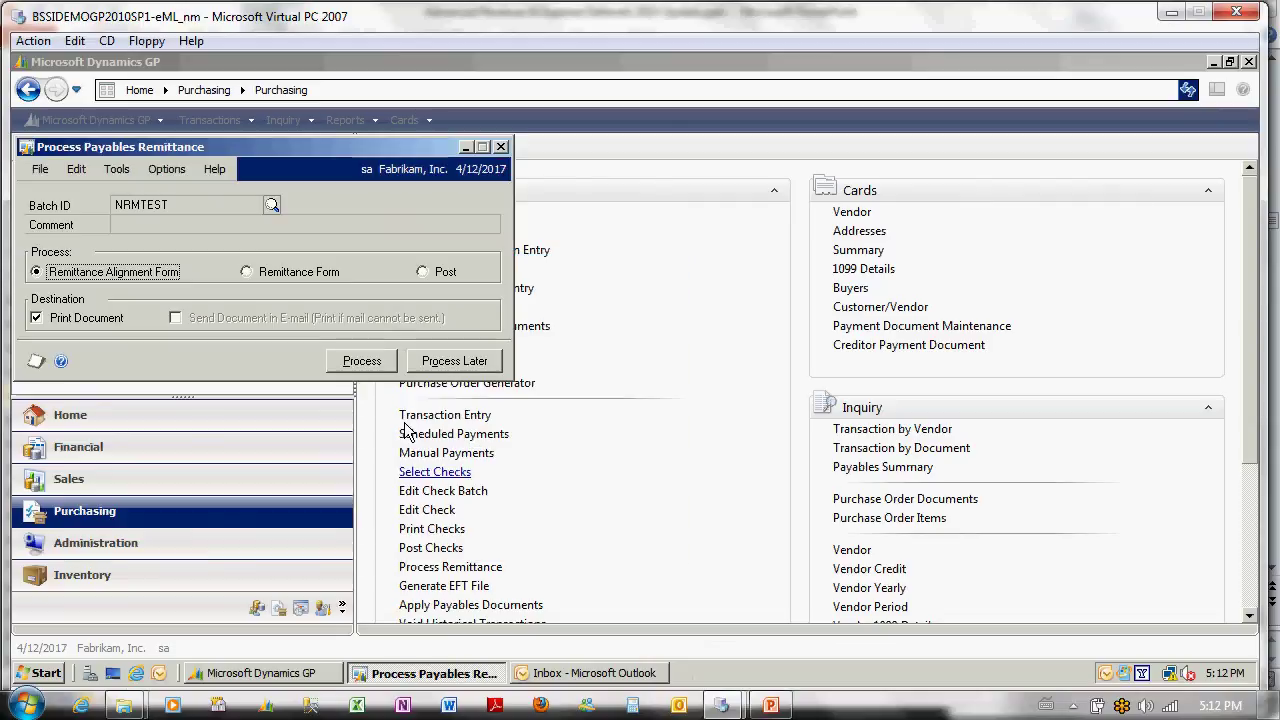
- Post the NRMTEST batch from the payables remittance processing without printing remittances, and skip the posting journal reports
click(436, 279)
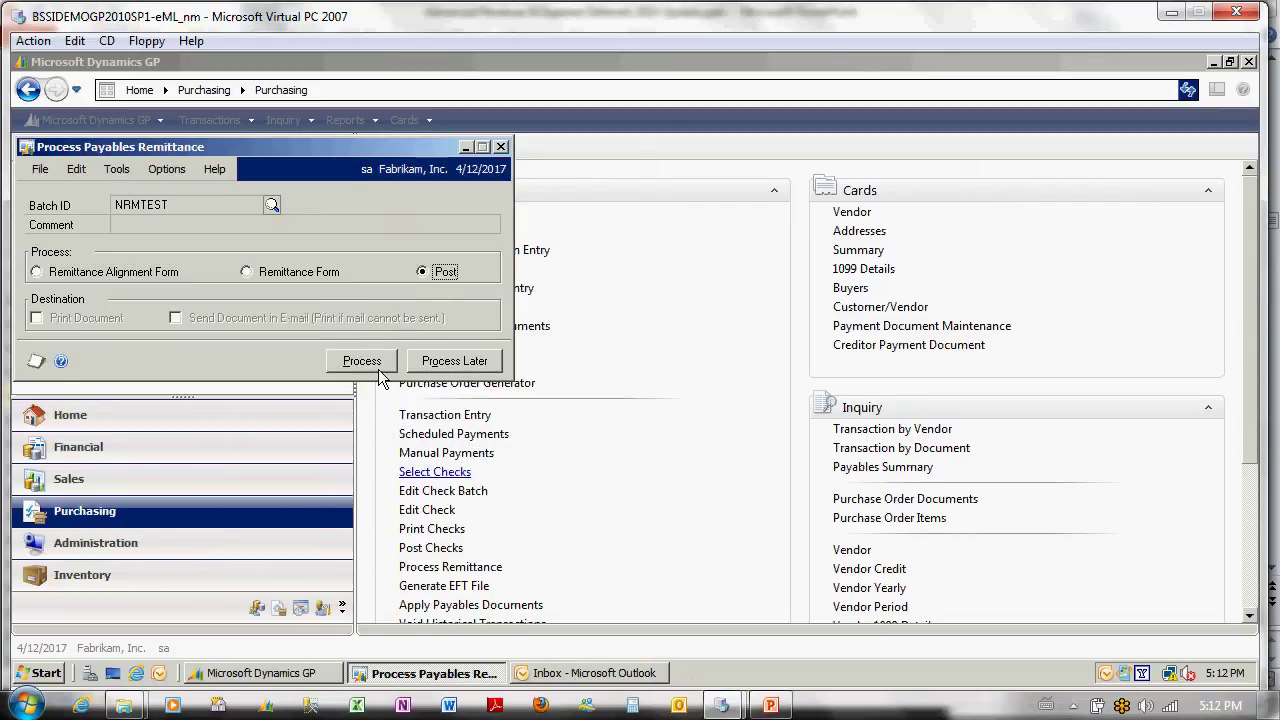
click(362, 362)
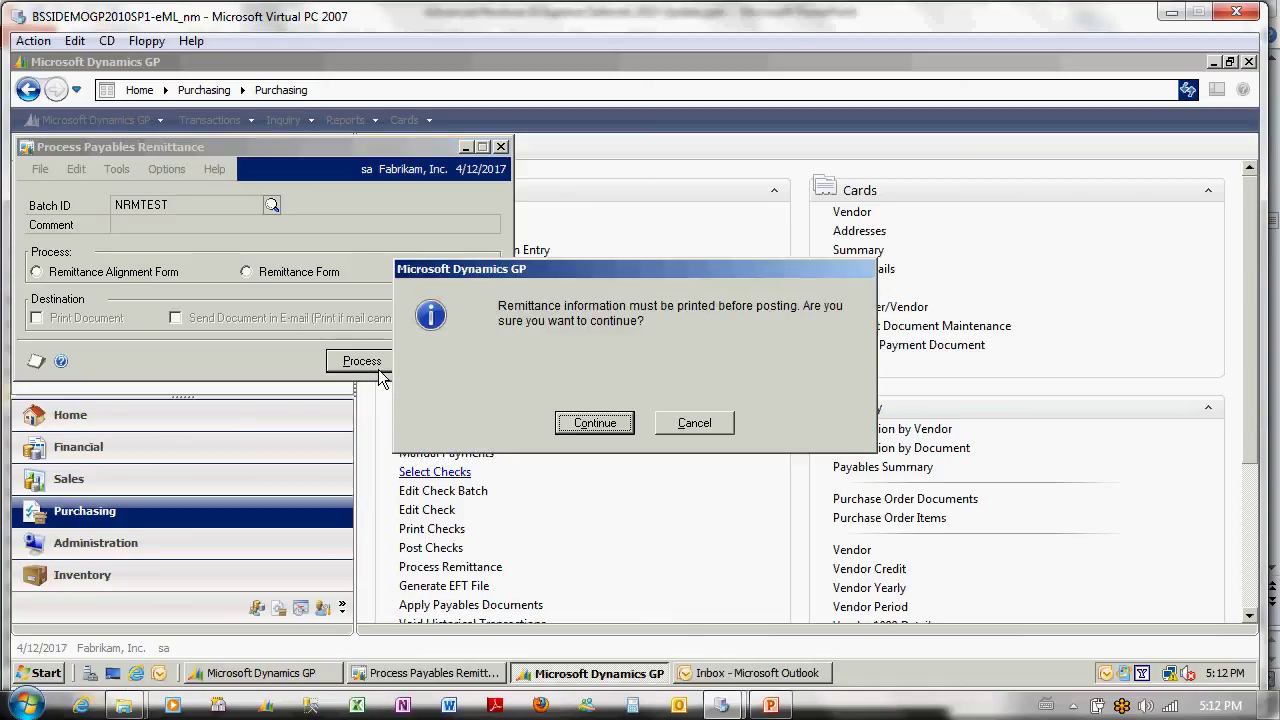
click(621, 425)
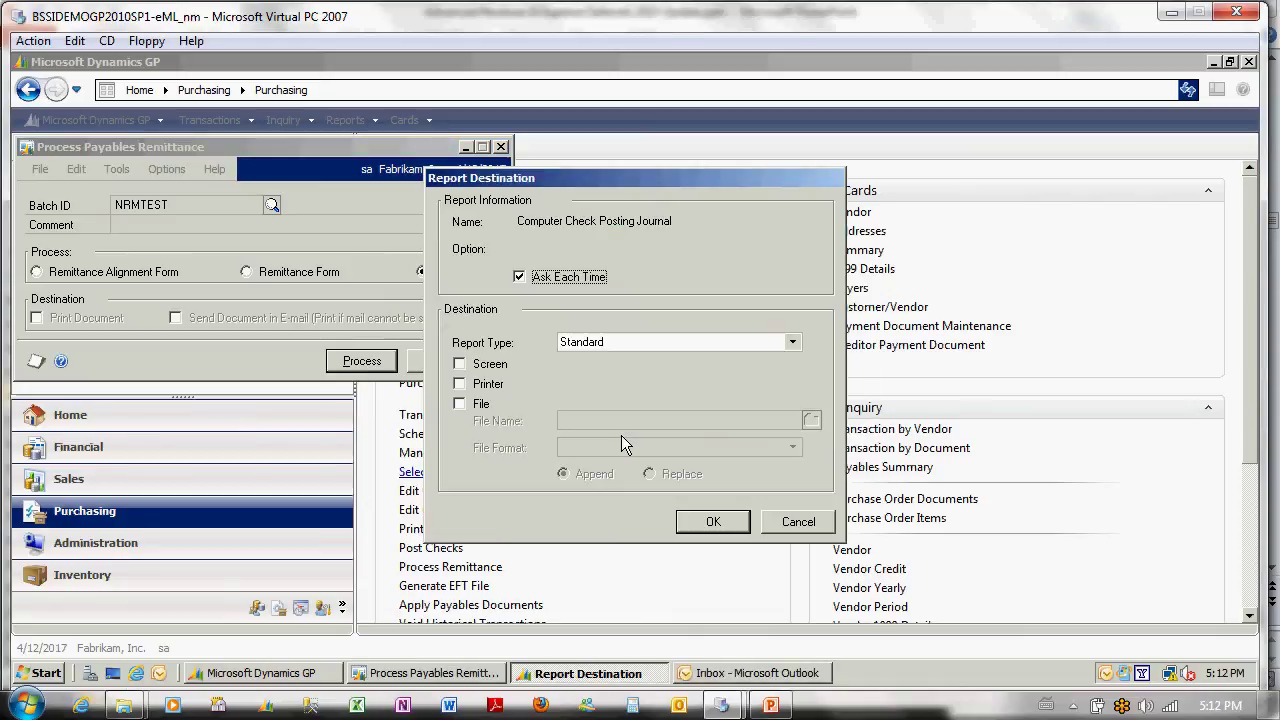
click(791, 531)
click(791, 531)
click(791, 531)
click(791, 531)
click(791, 531)
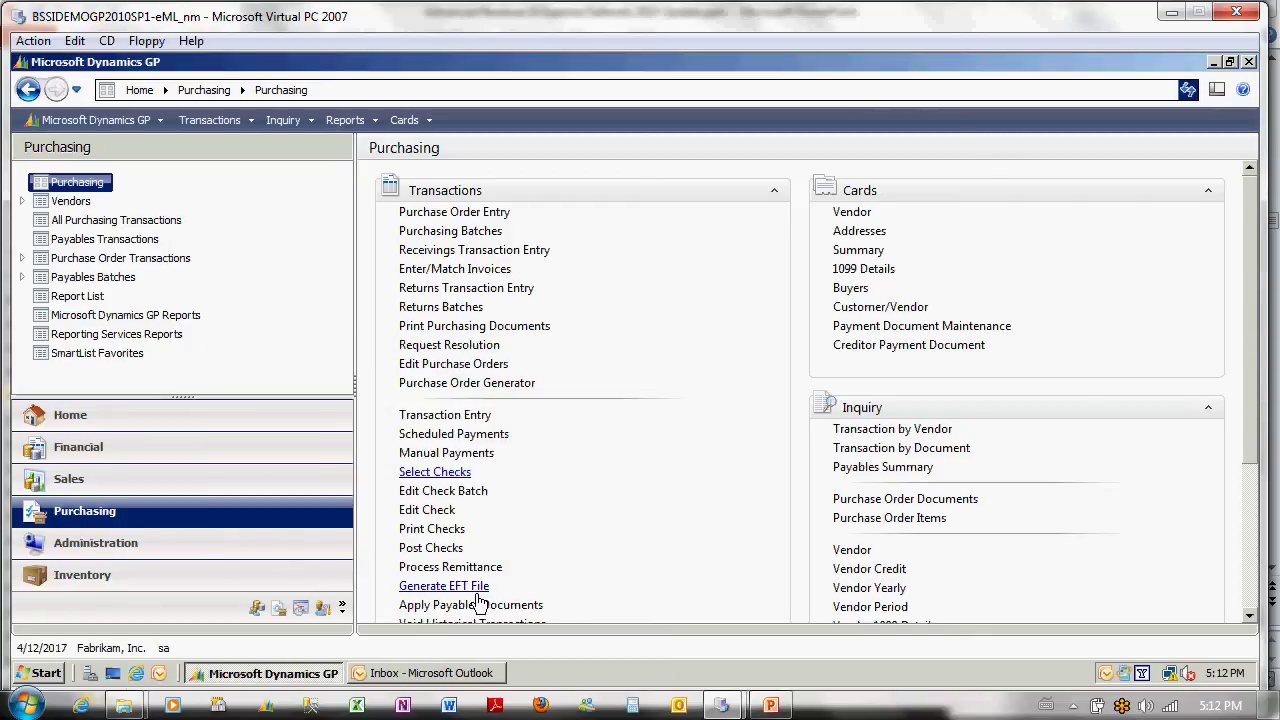
- Open EFT file generation for the Purchasing series and choose the FIRST BANK checkbook
click(480, 590)
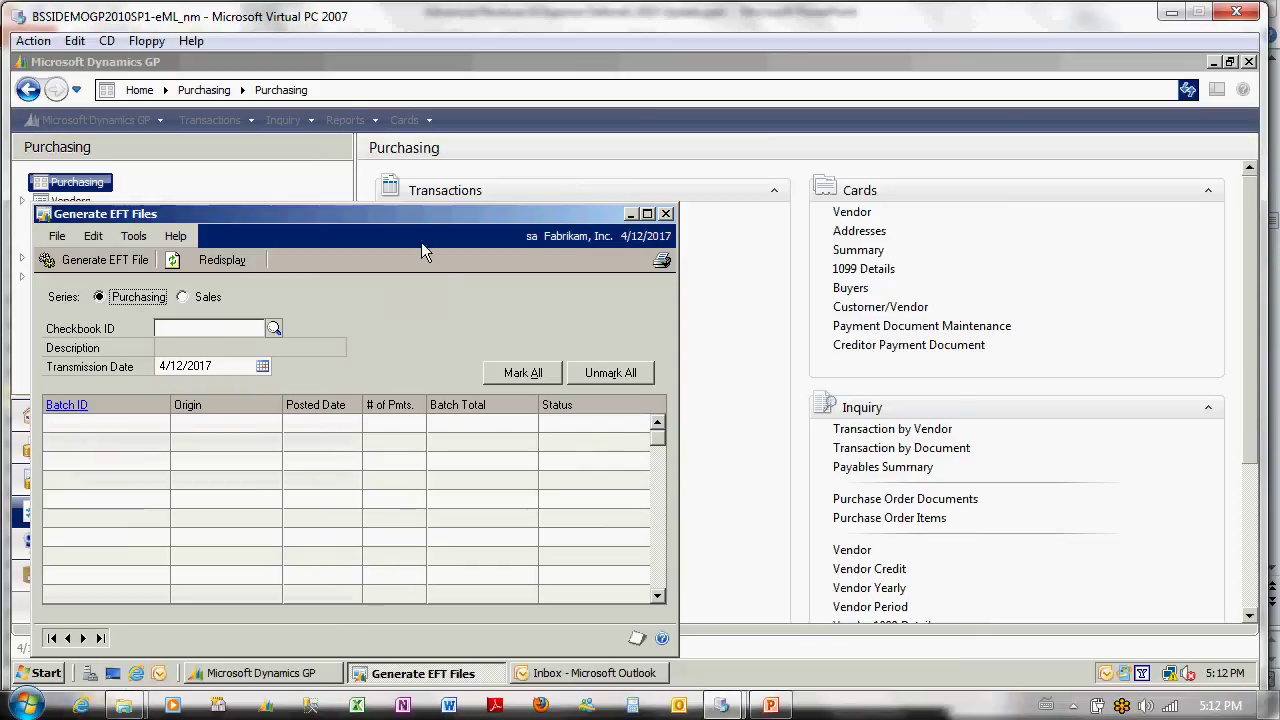
drag(425, 214, 600, 156)
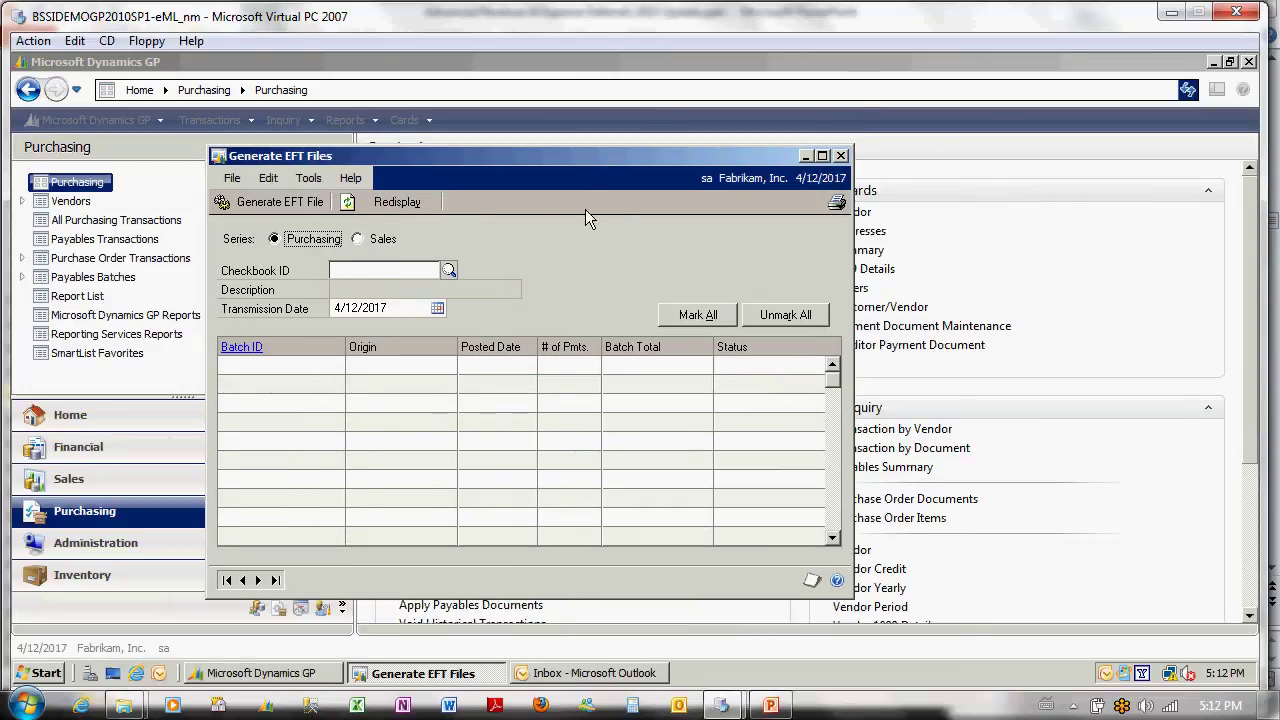
click(449, 271)
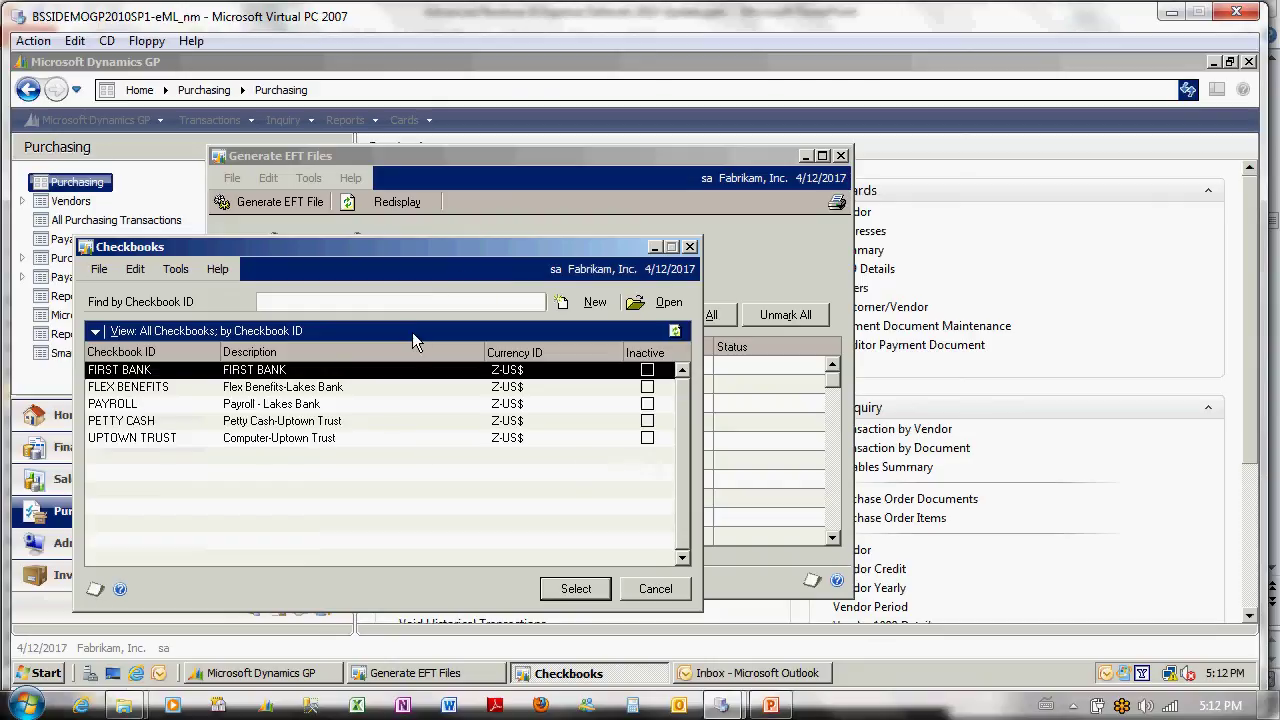
click(566, 592)
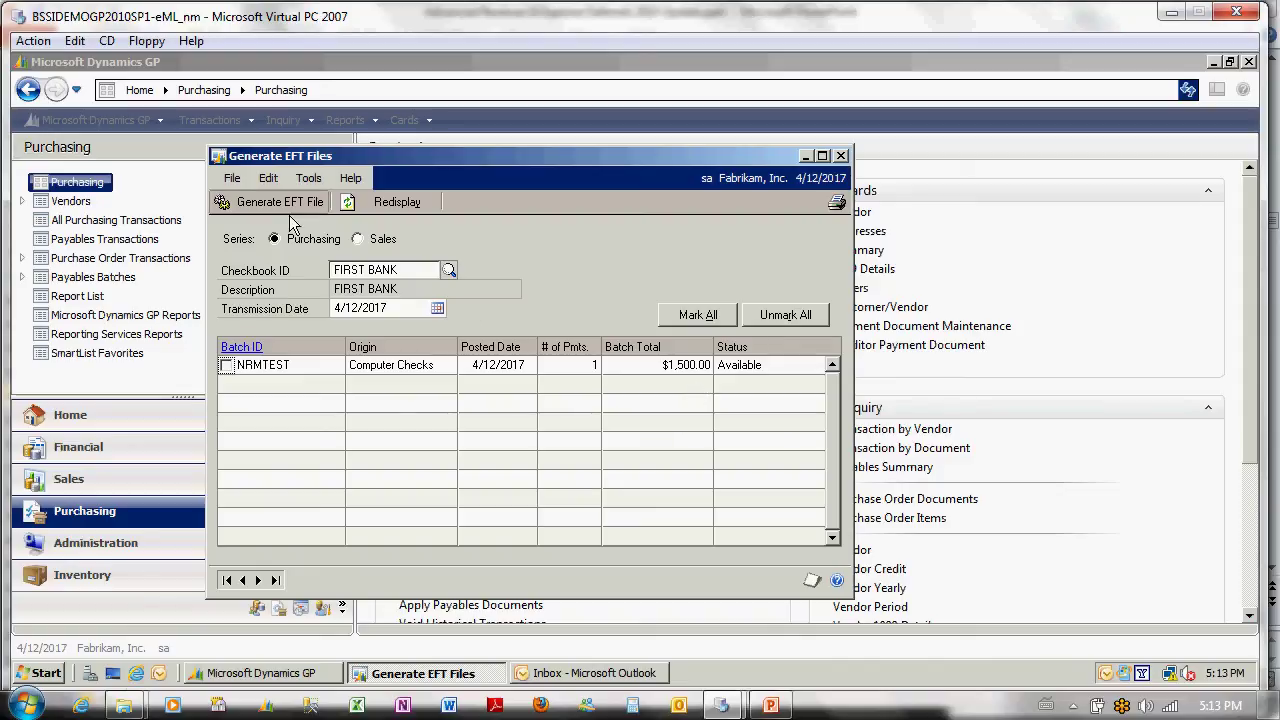
click(288, 210)
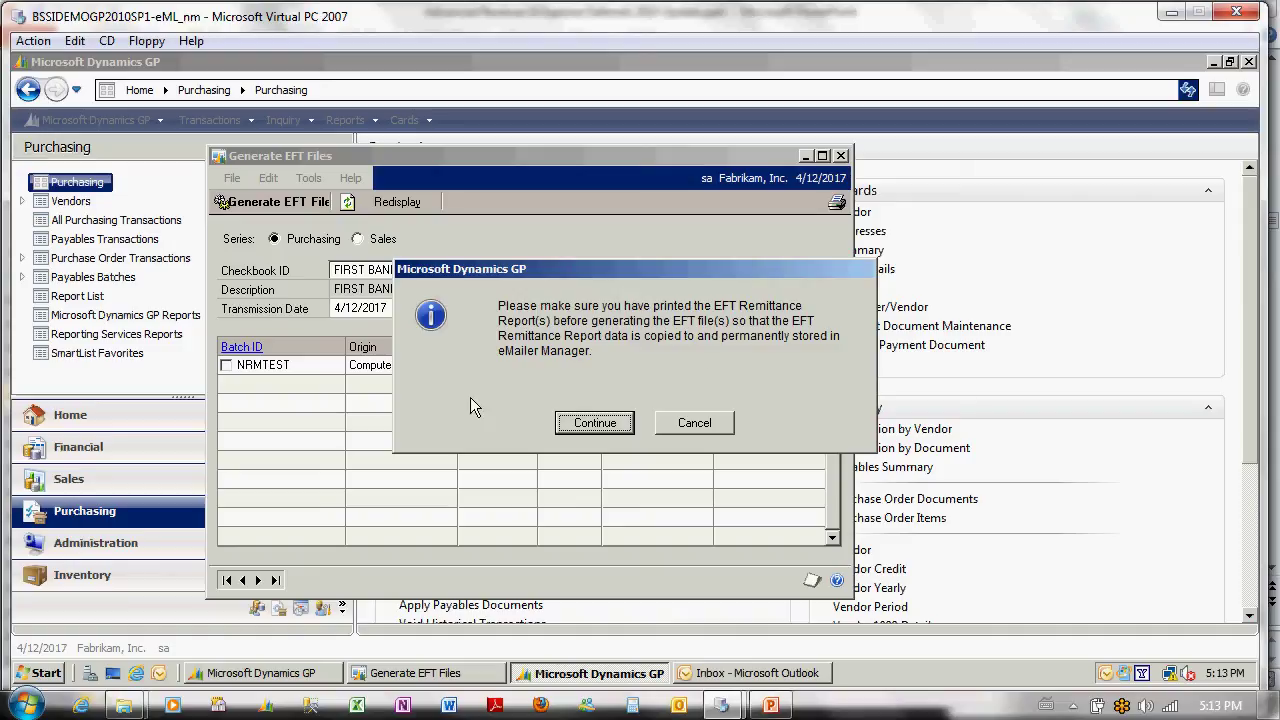
click(694, 436)
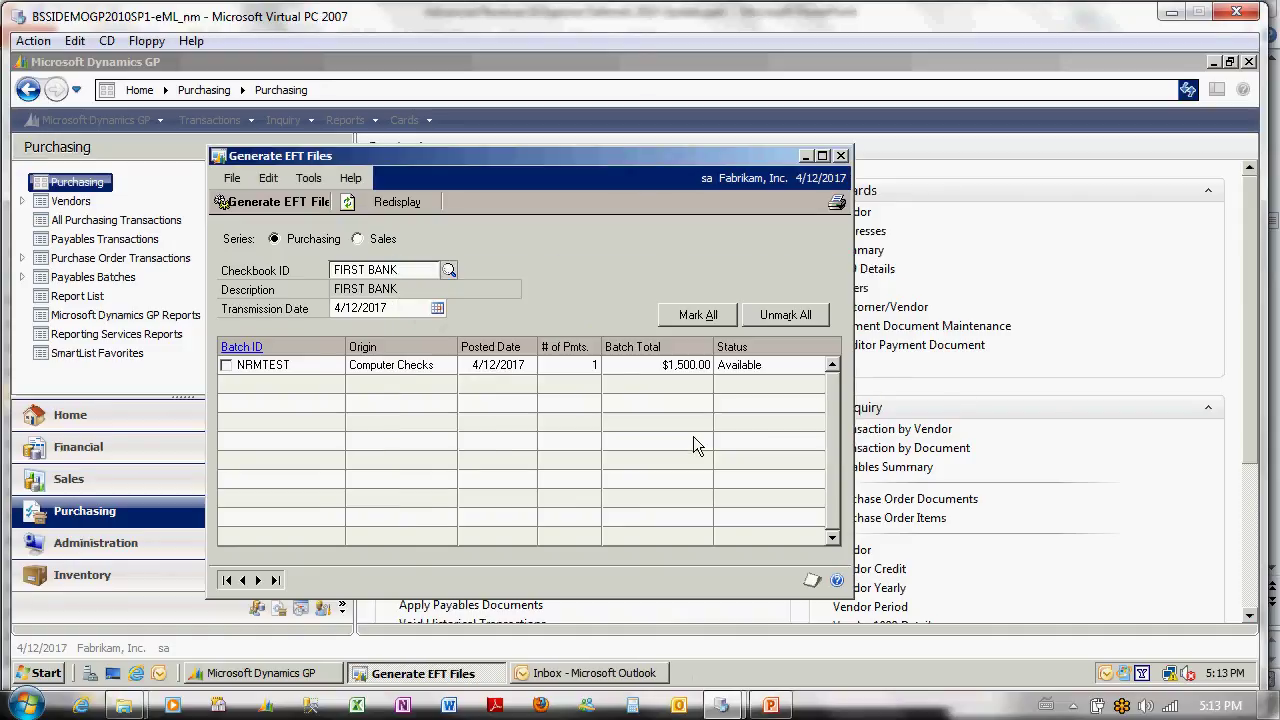
click(840, 206)
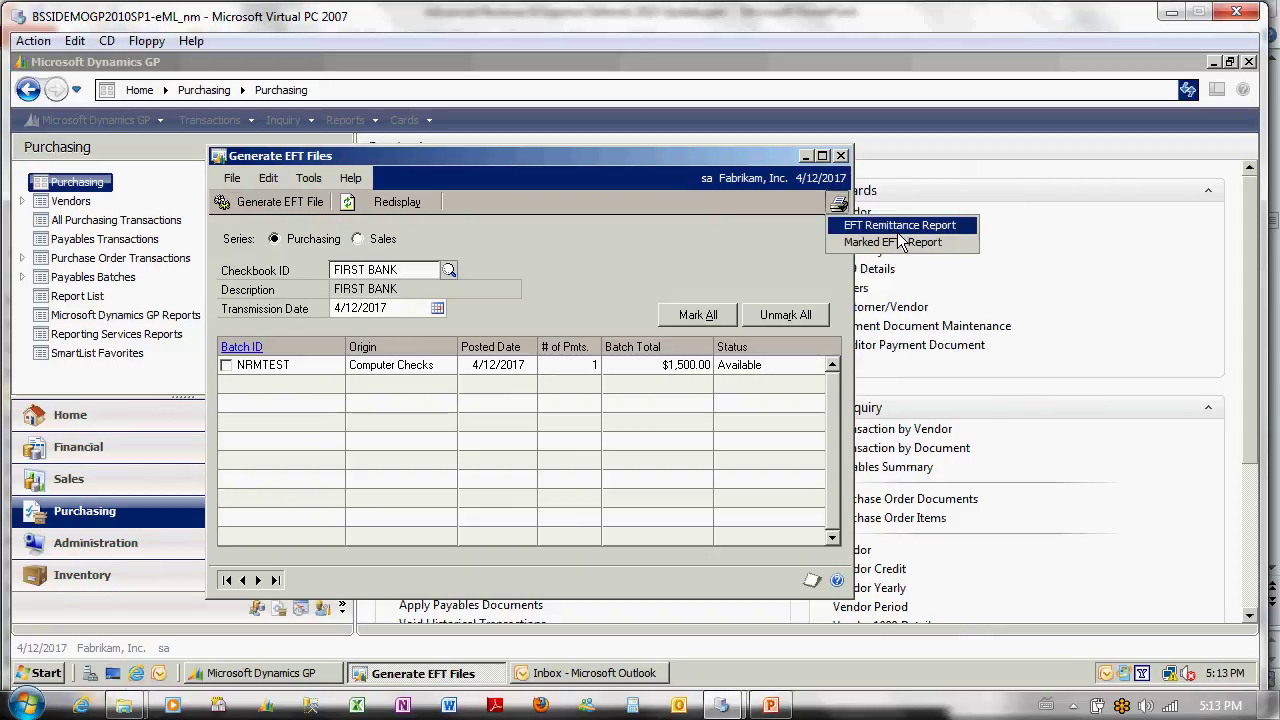
click(699, 253)
- Mark the NRMTEST batch, print its EFT Remittance Report to the screen, and close the report after viewing it
click(226, 366)
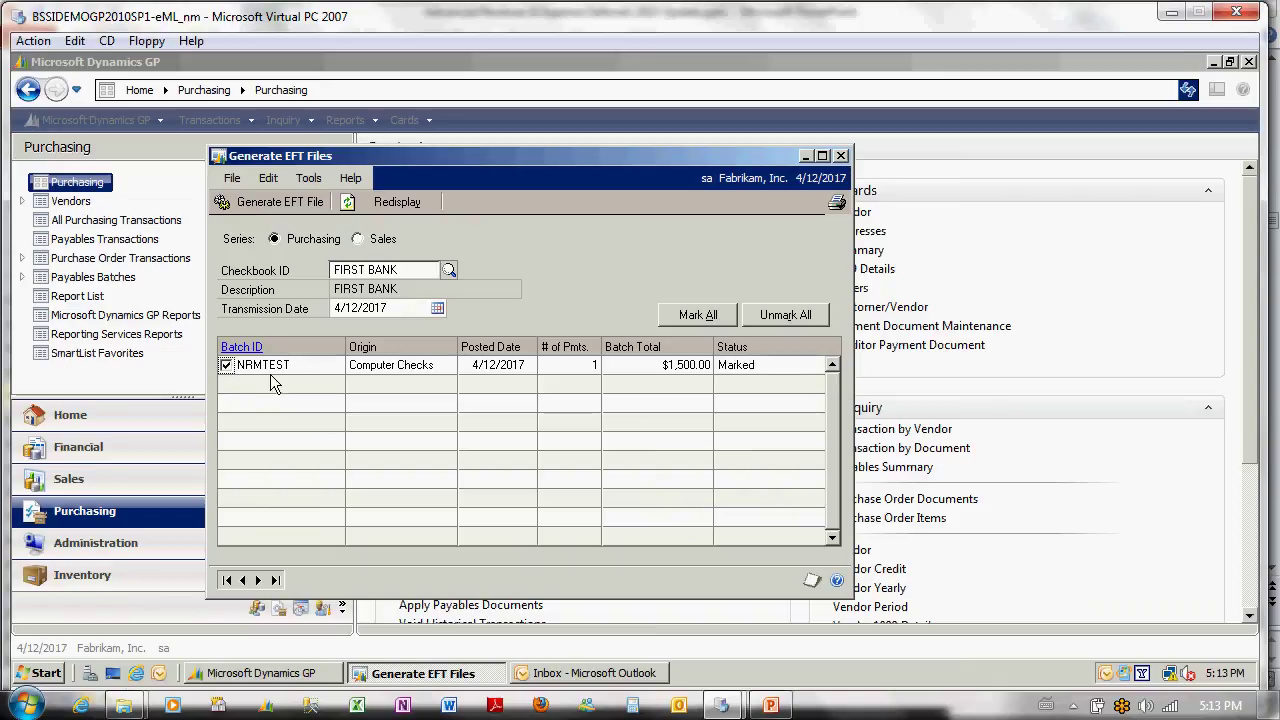
click(838, 204)
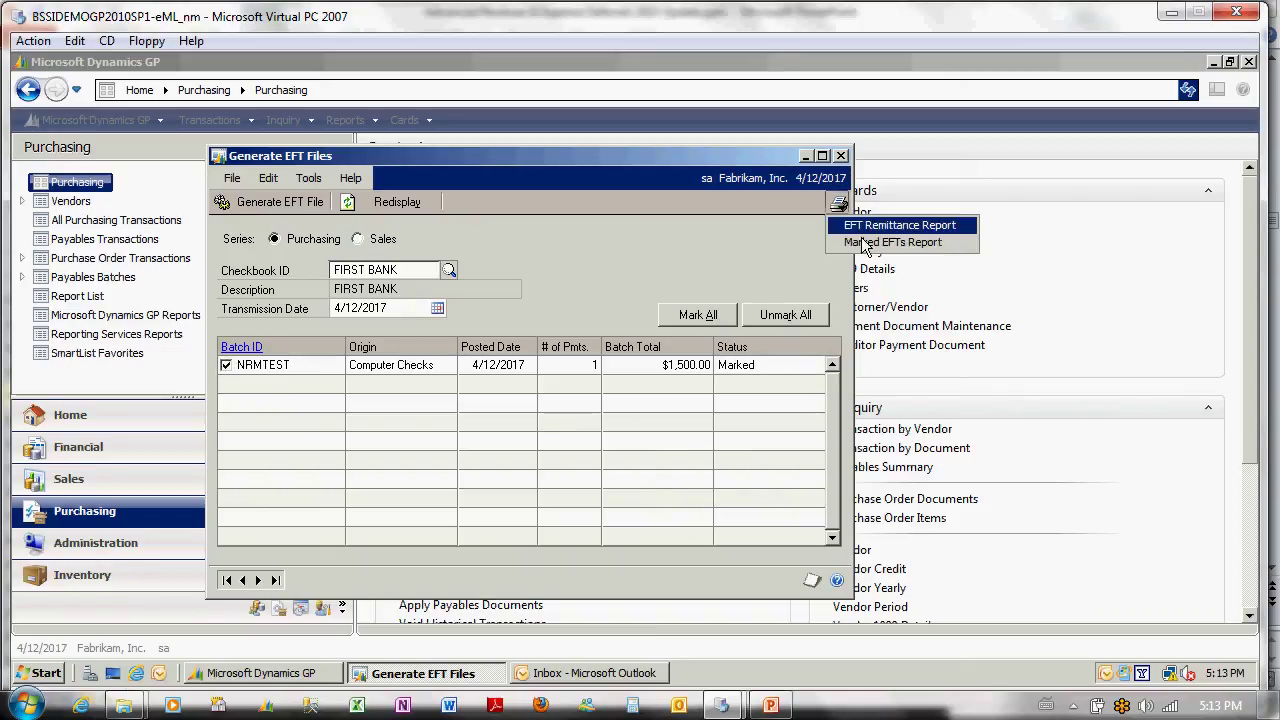
click(856, 221)
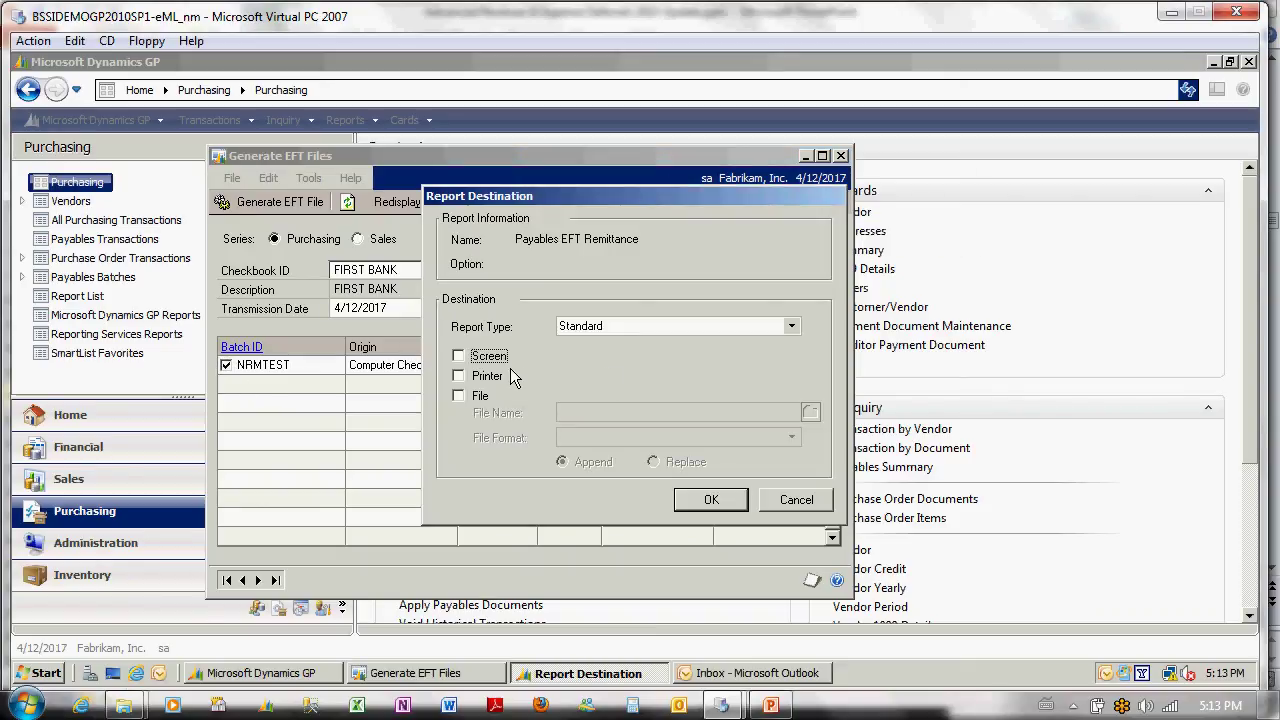
click(510, 368)
click(710, 499)
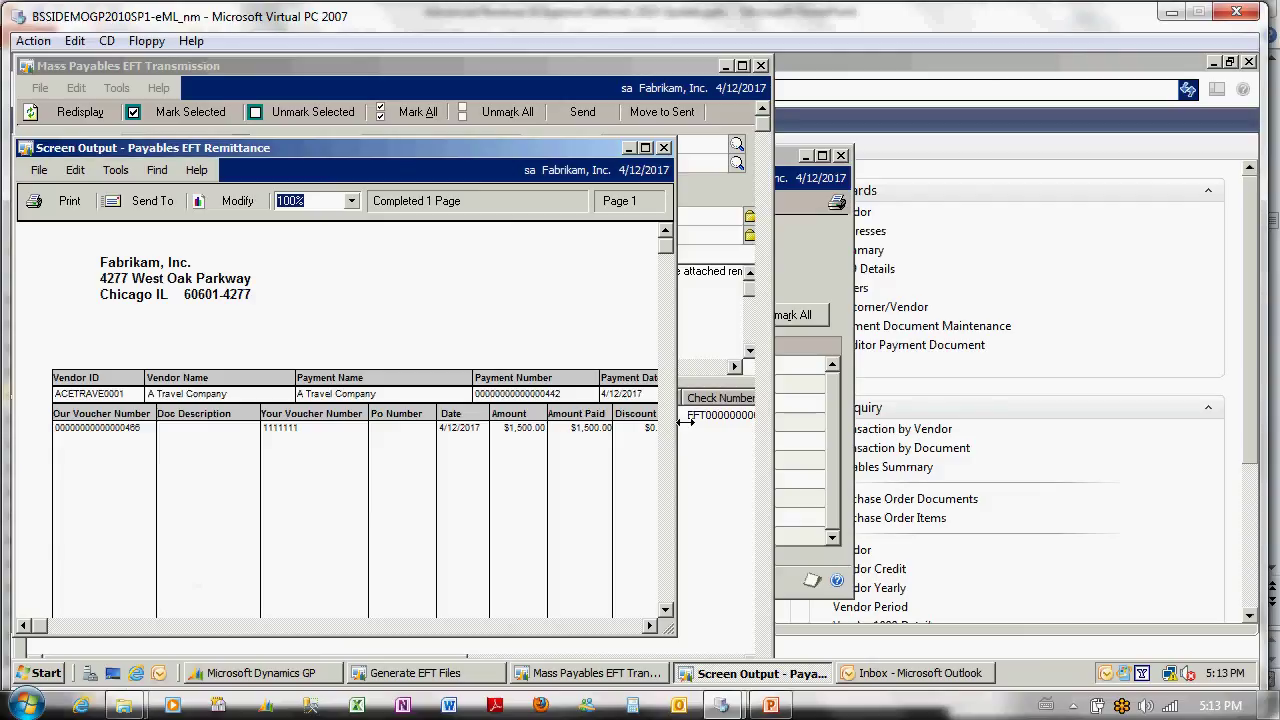
drag(687, 421, 997, 424)
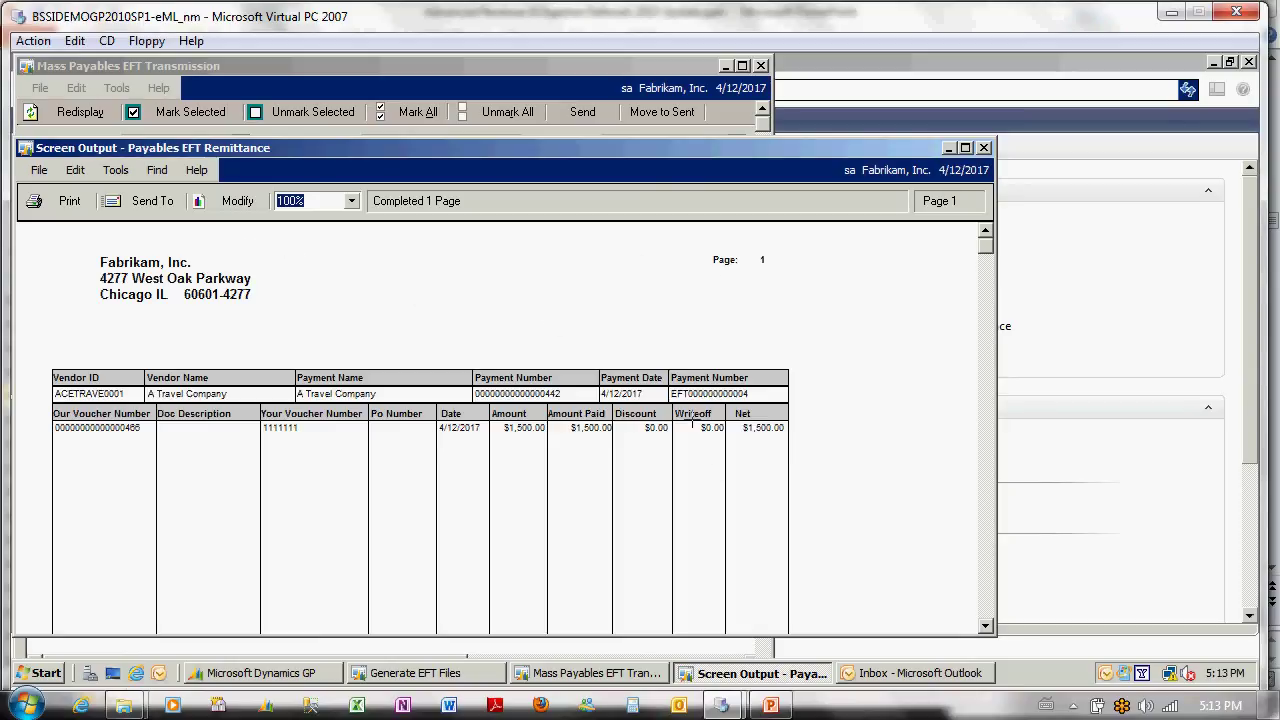
click(984, 148)
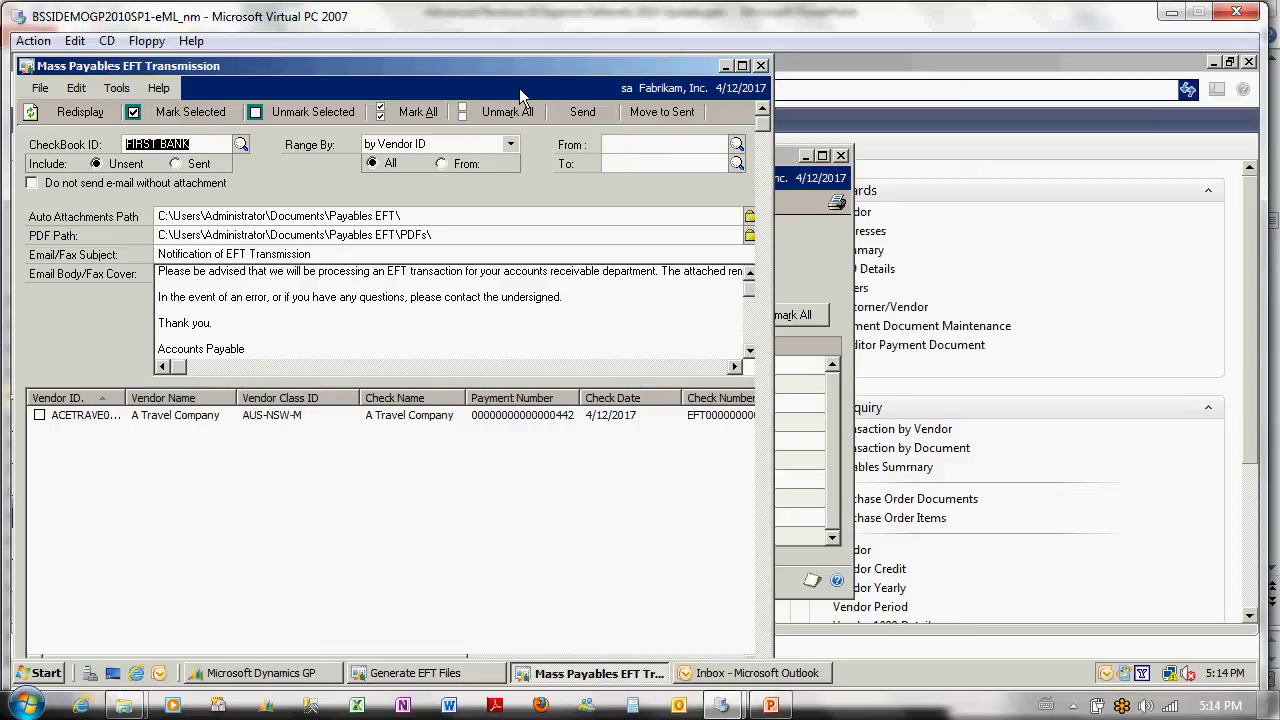
- Mark the A Travel Company payment in the mass EFT transmission, send its email notification, and redisplay the unsent list
drag(509, 77, 566, 78)
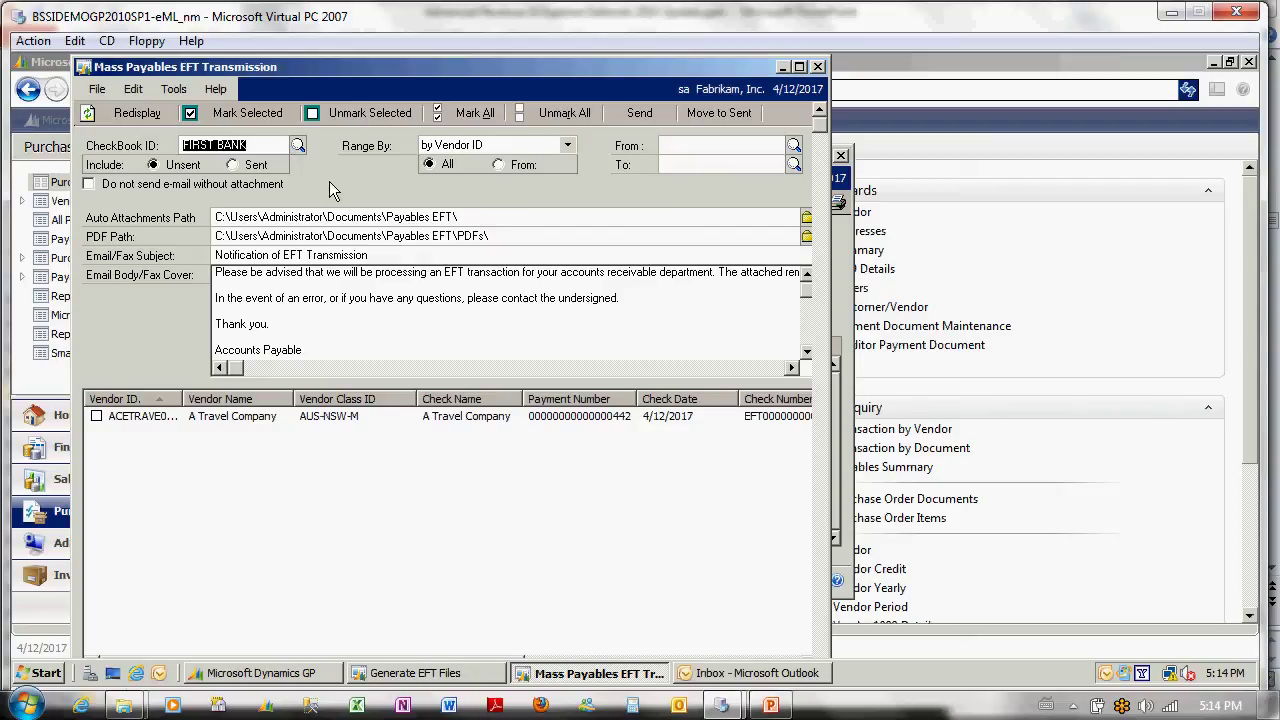
click(567, 146)
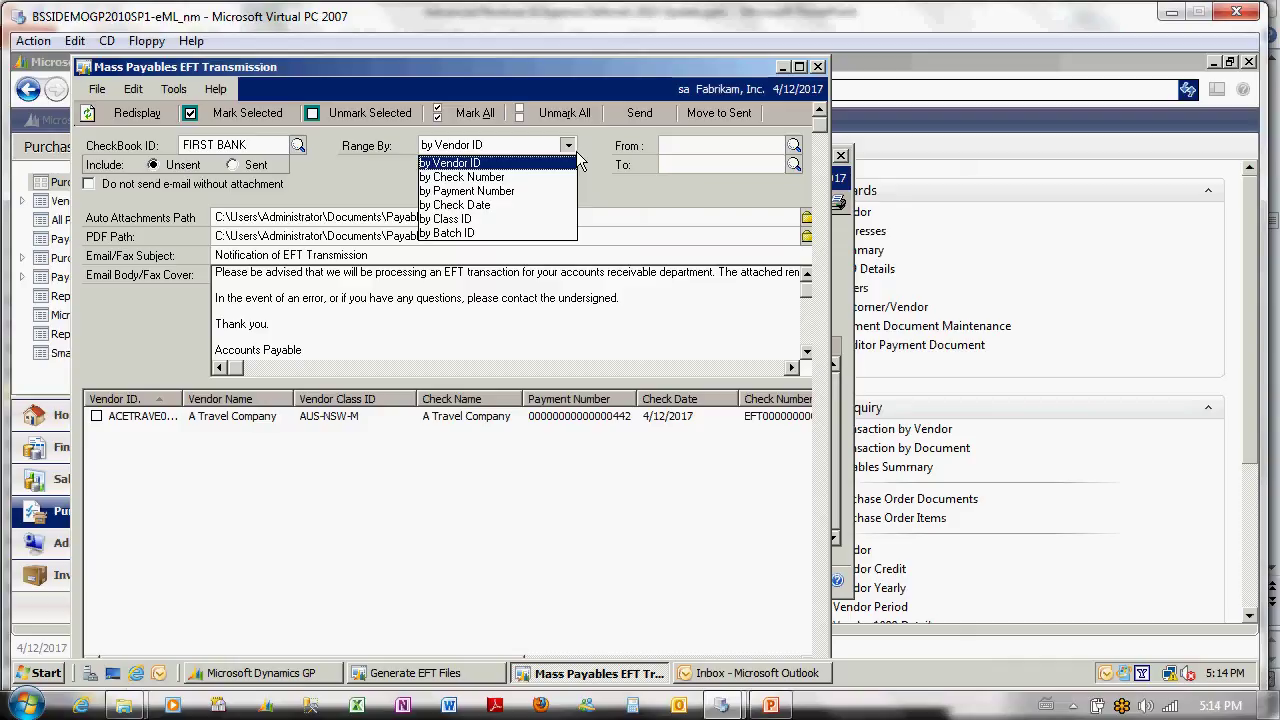
click(503, 160)
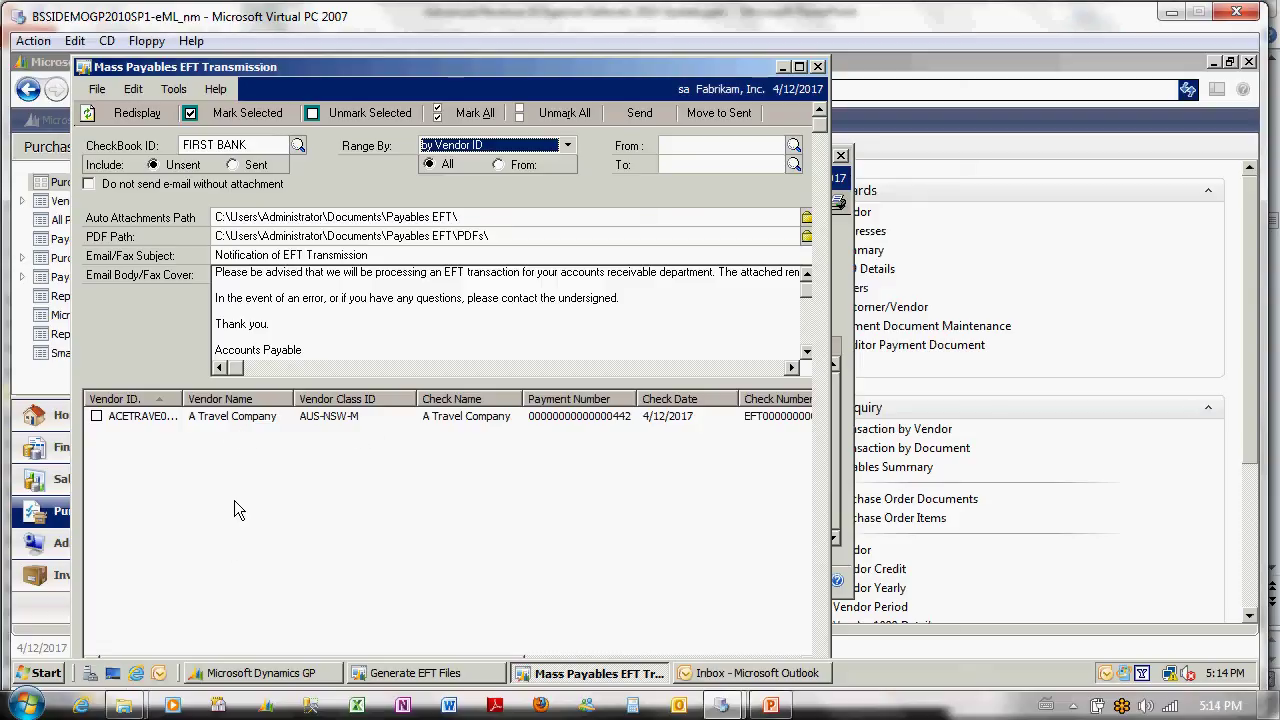
click(266, 425)
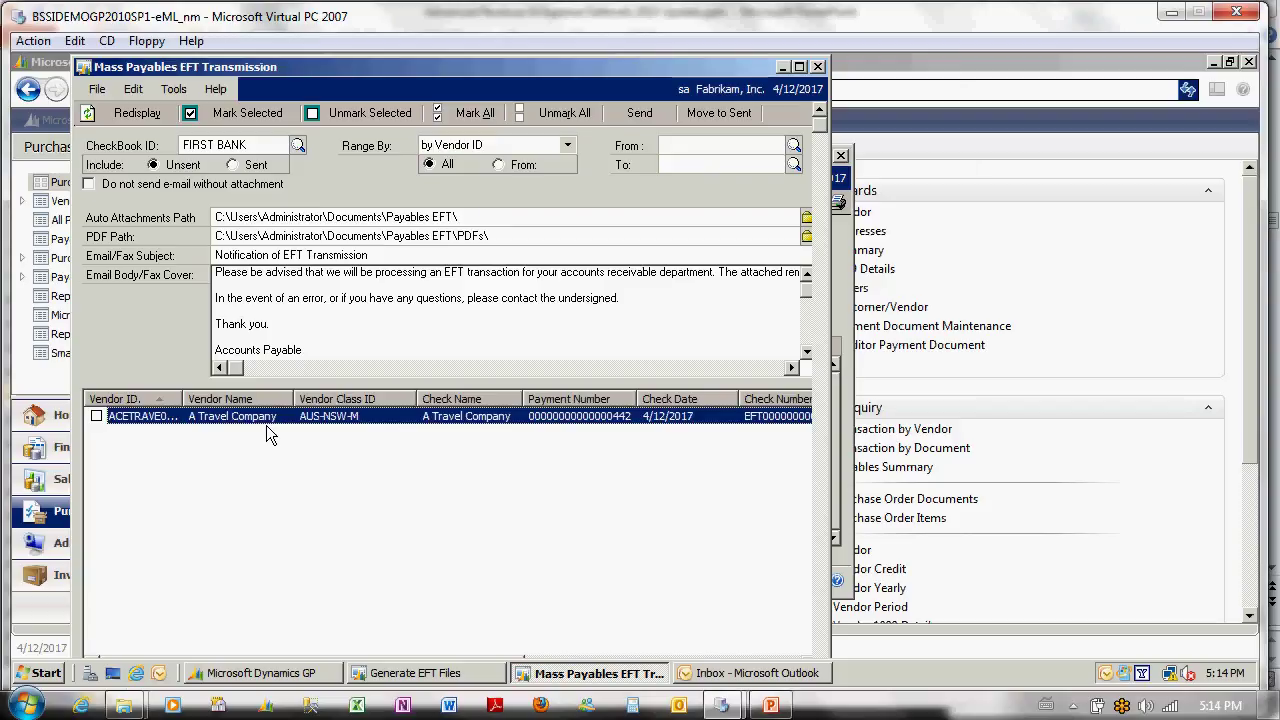
click(262, 118)
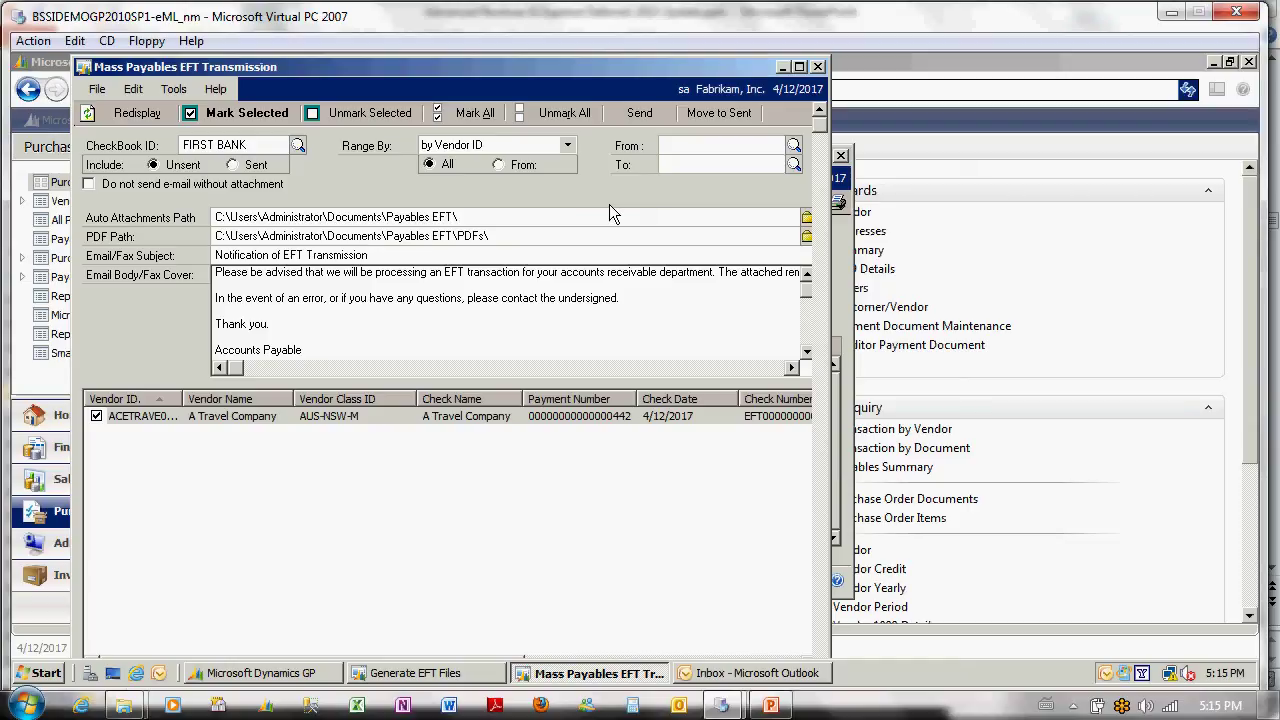
click(638, 118)
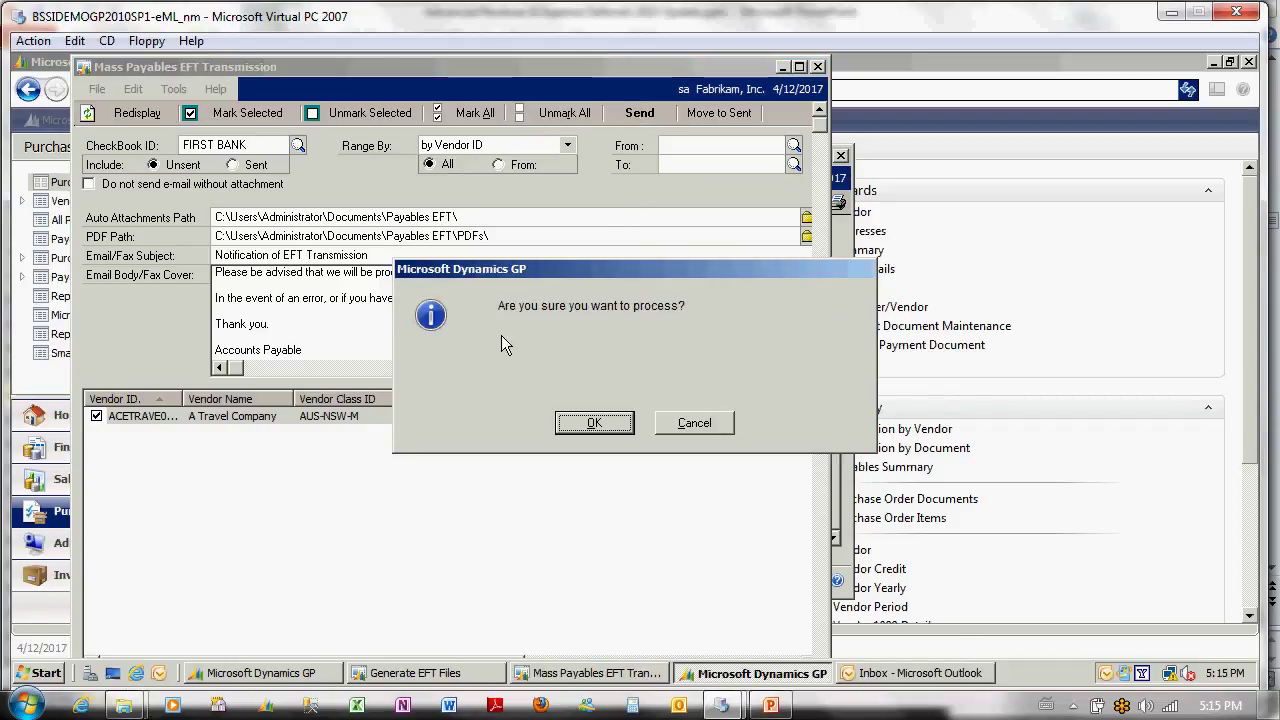
click(608, 428)
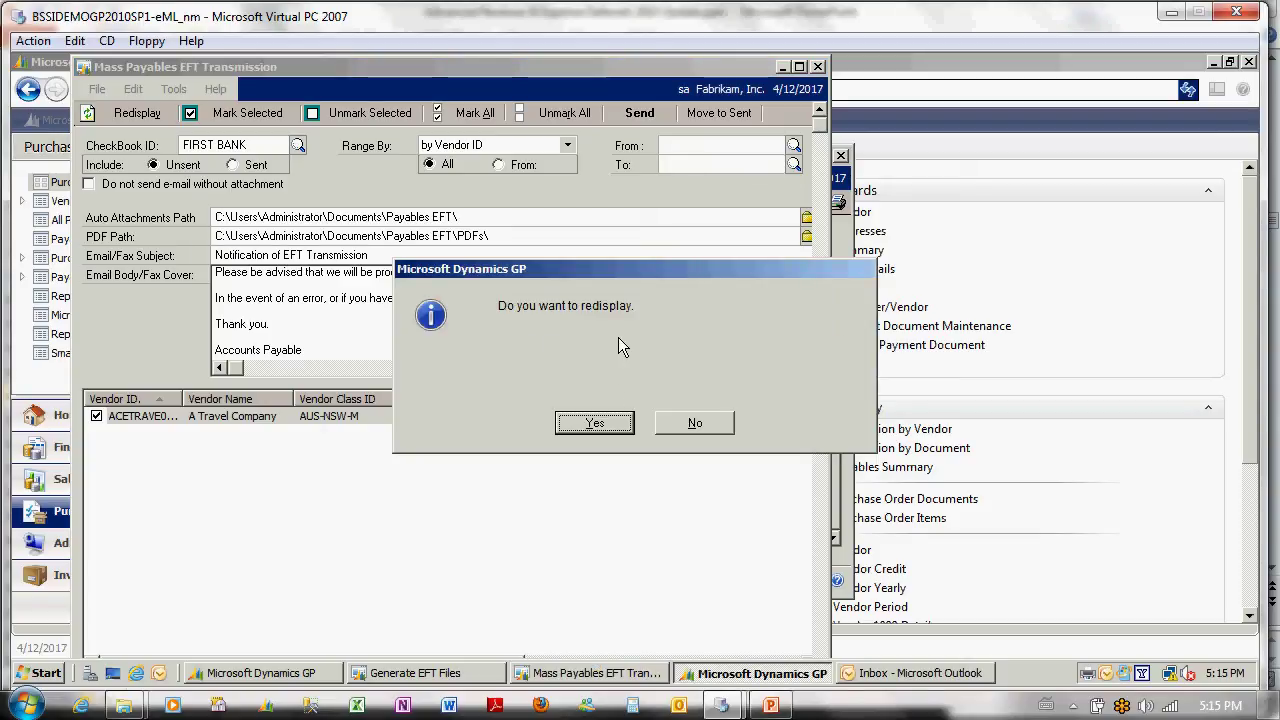
click(588, 430)
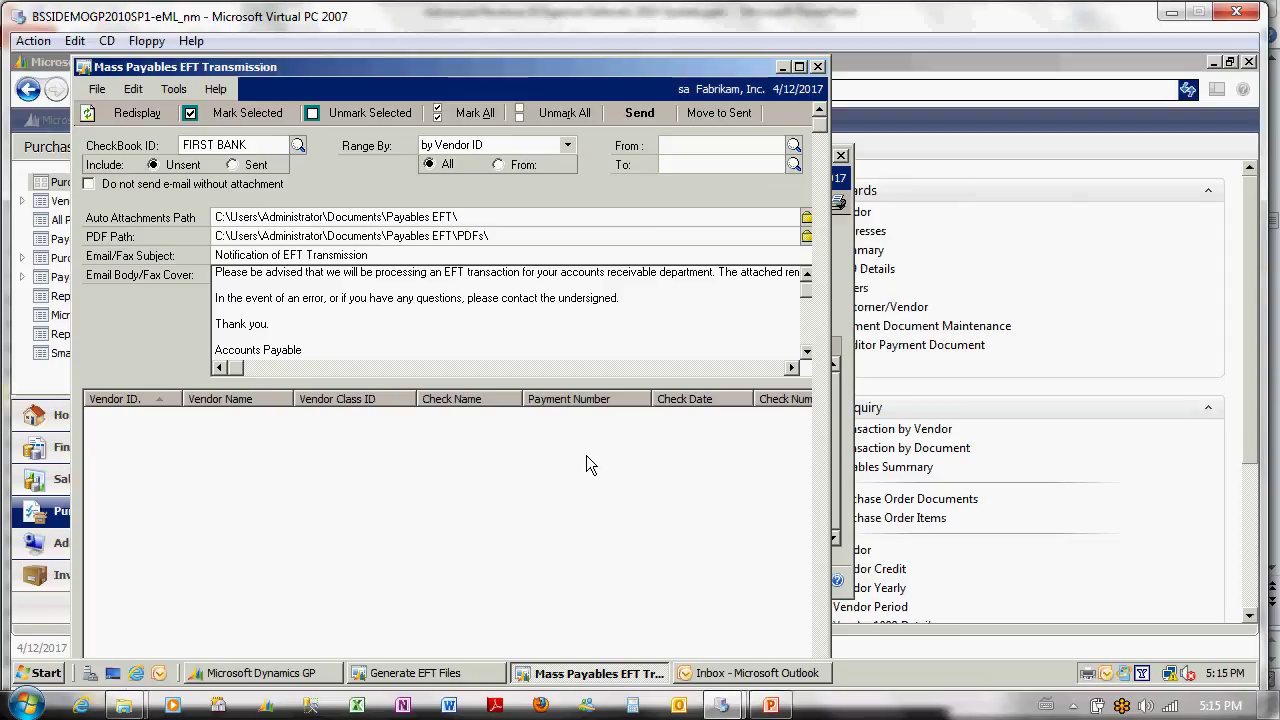
- Switch to Outlook and examine the Notification of EFT Transmission message in the Outbox, including its recipient, subject, attachment and body
click(736, 676)
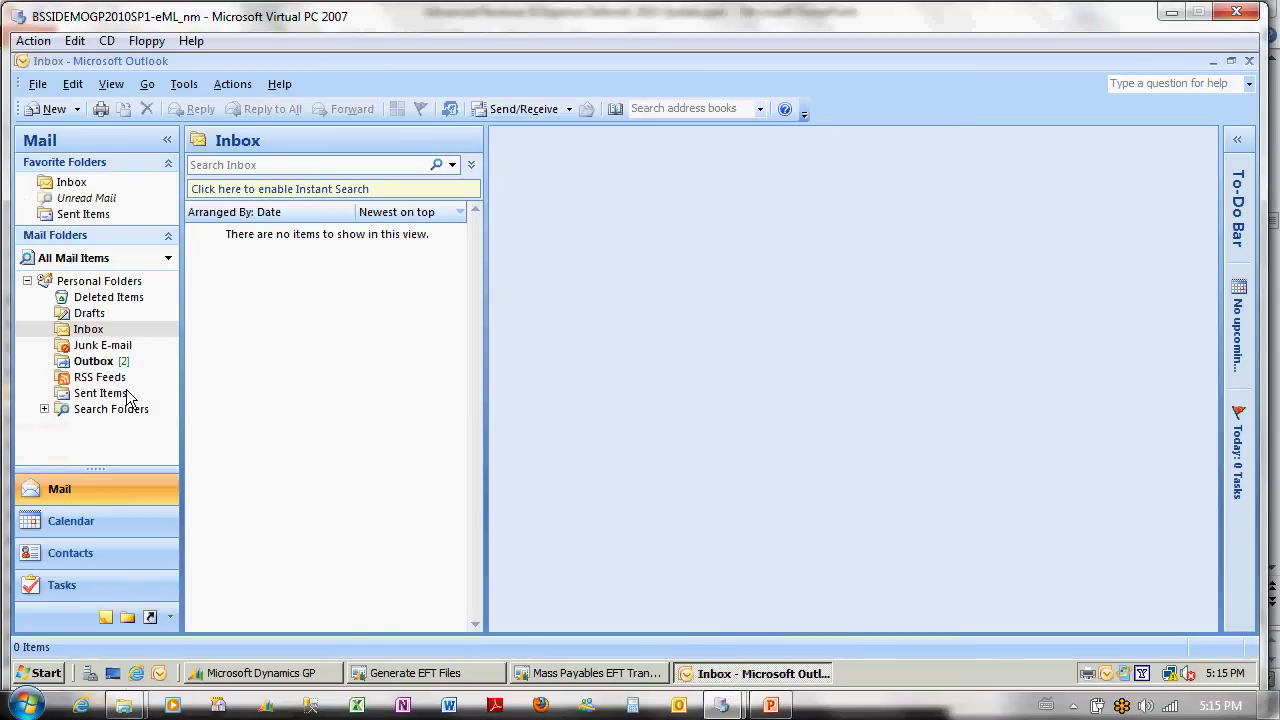
click(95, 361)
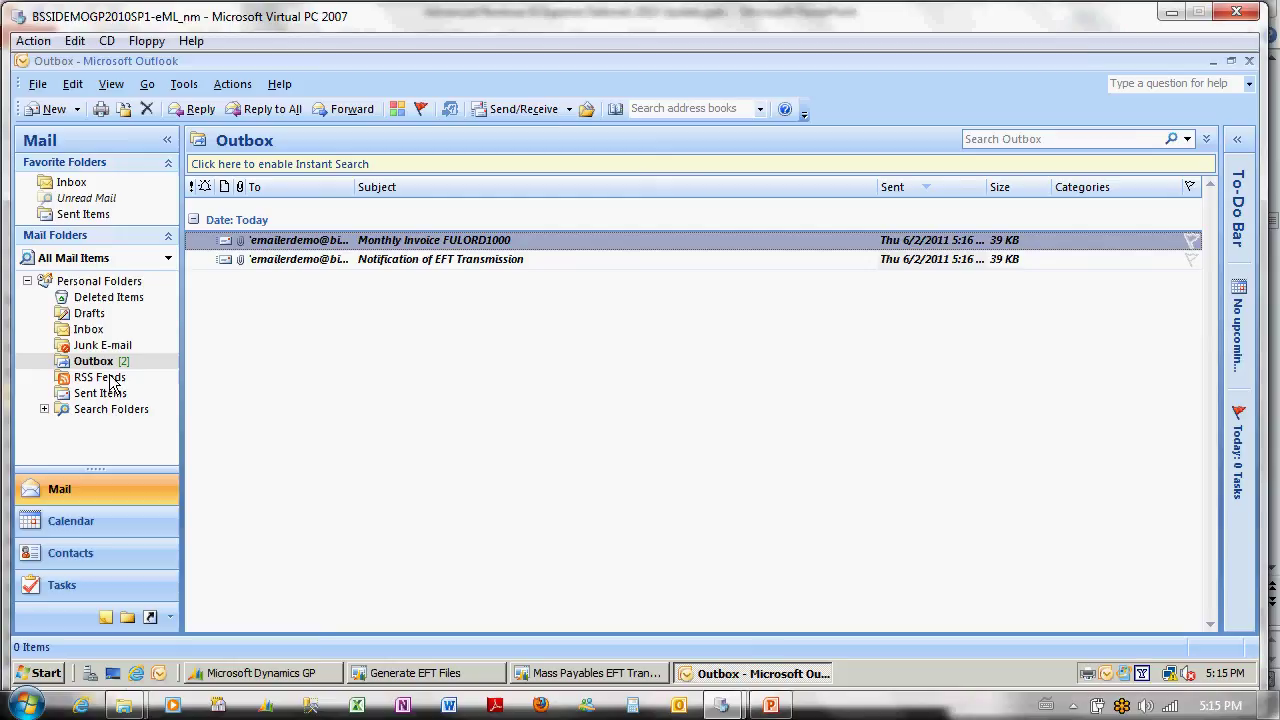
double_click(457, 264)
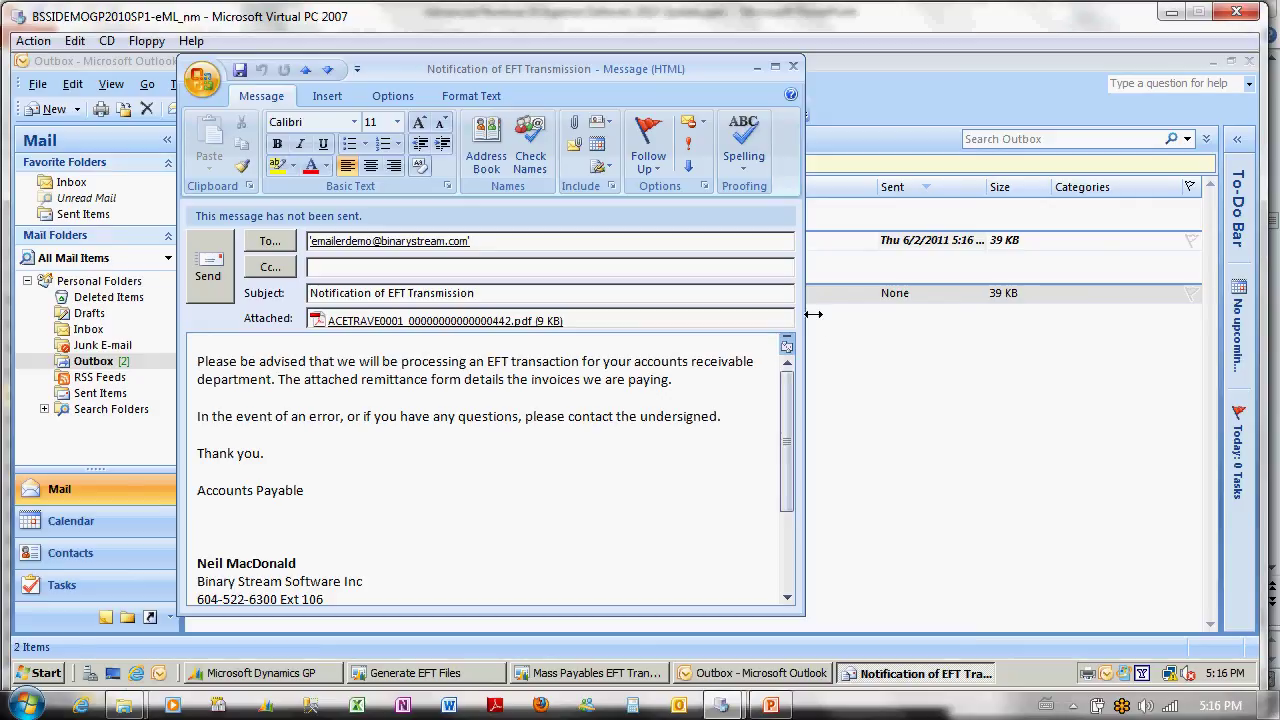
drag(806, 318, 944, 336)
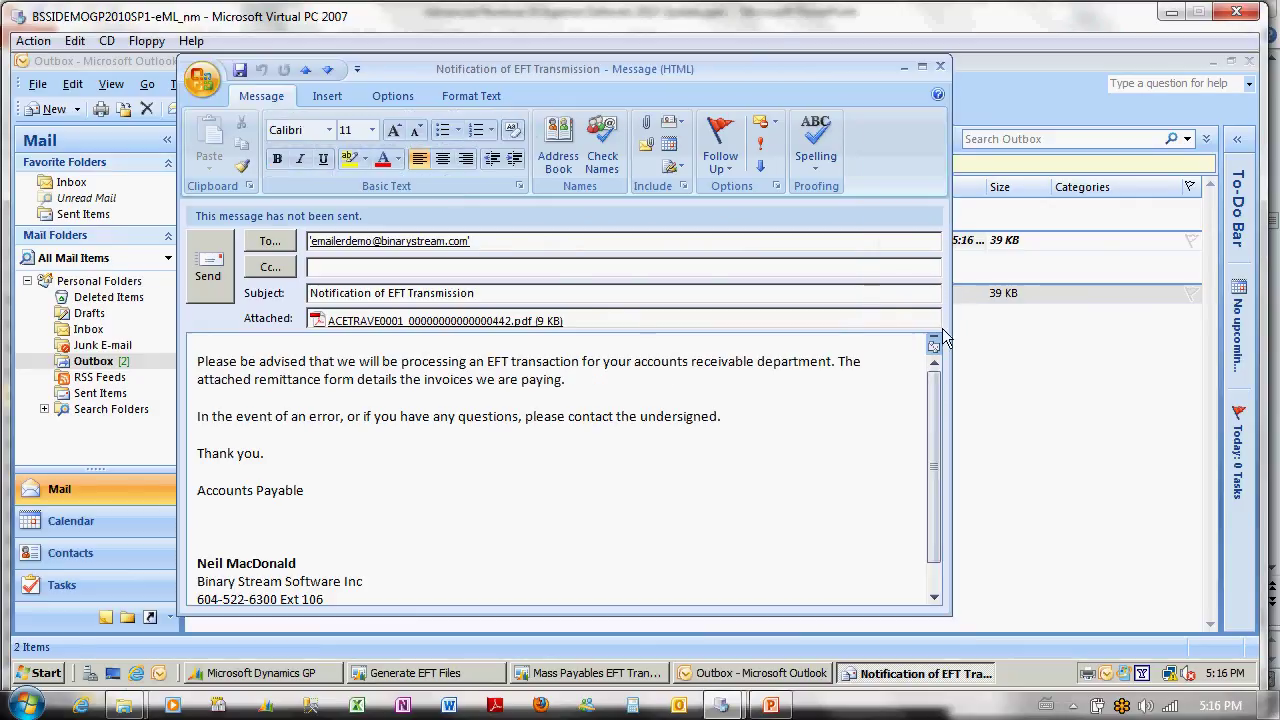
click(507, 244)
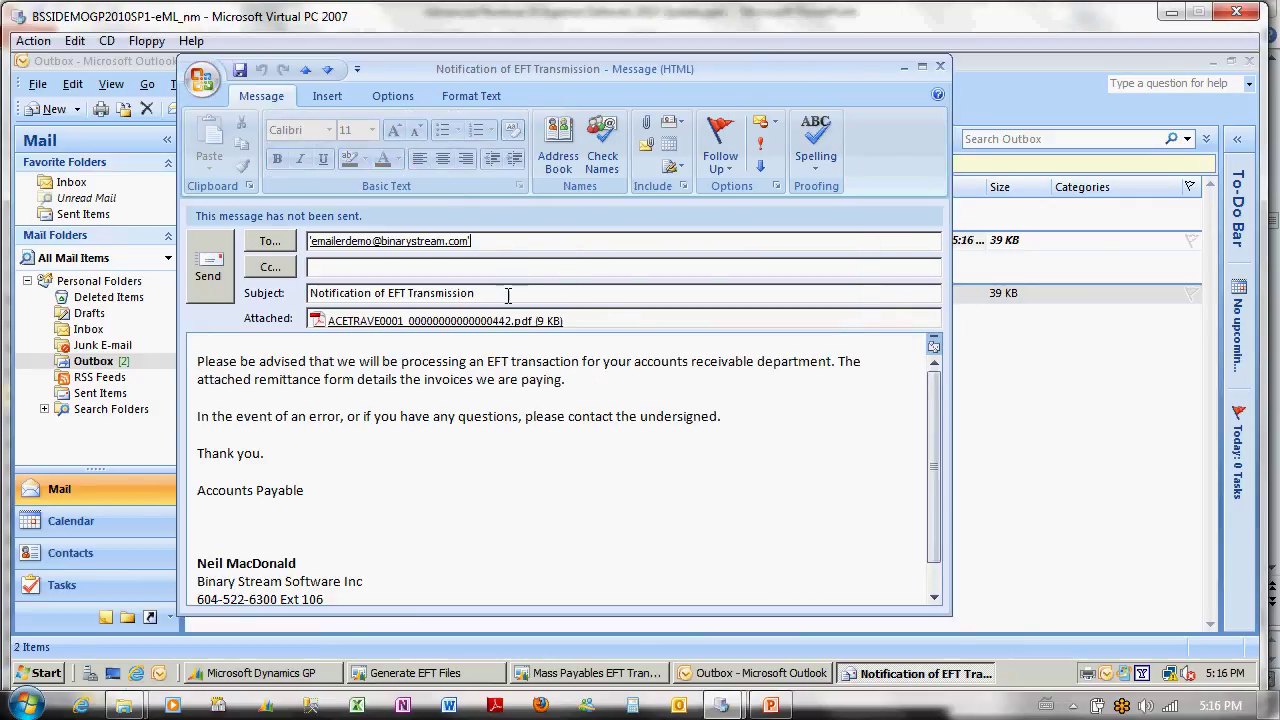
click(507, 300)
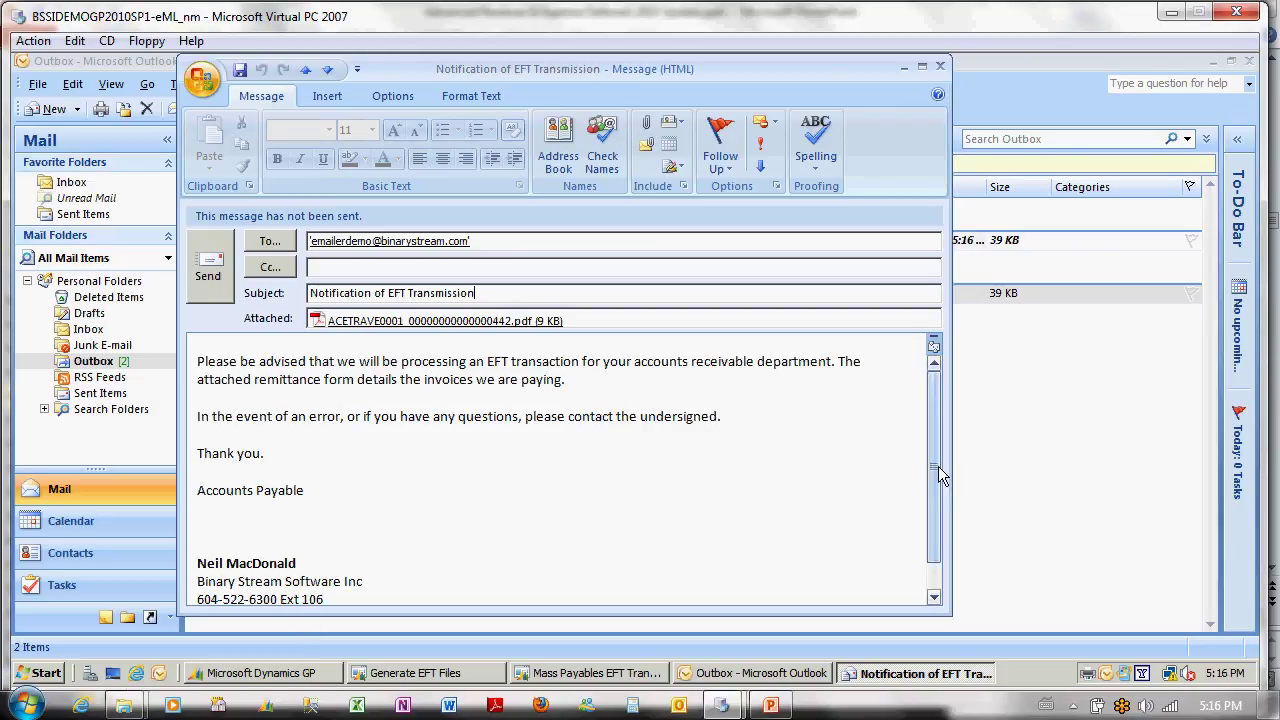
scroll(935, 489, down, 1)
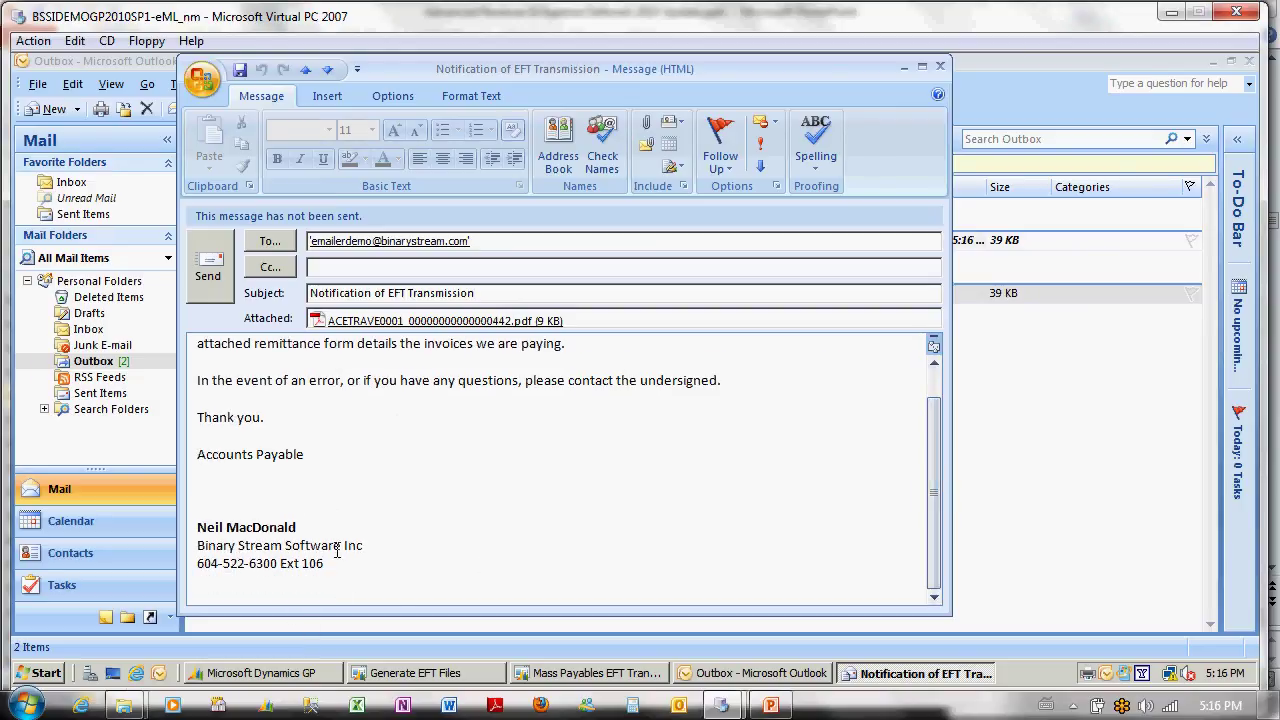
click(944, 72)
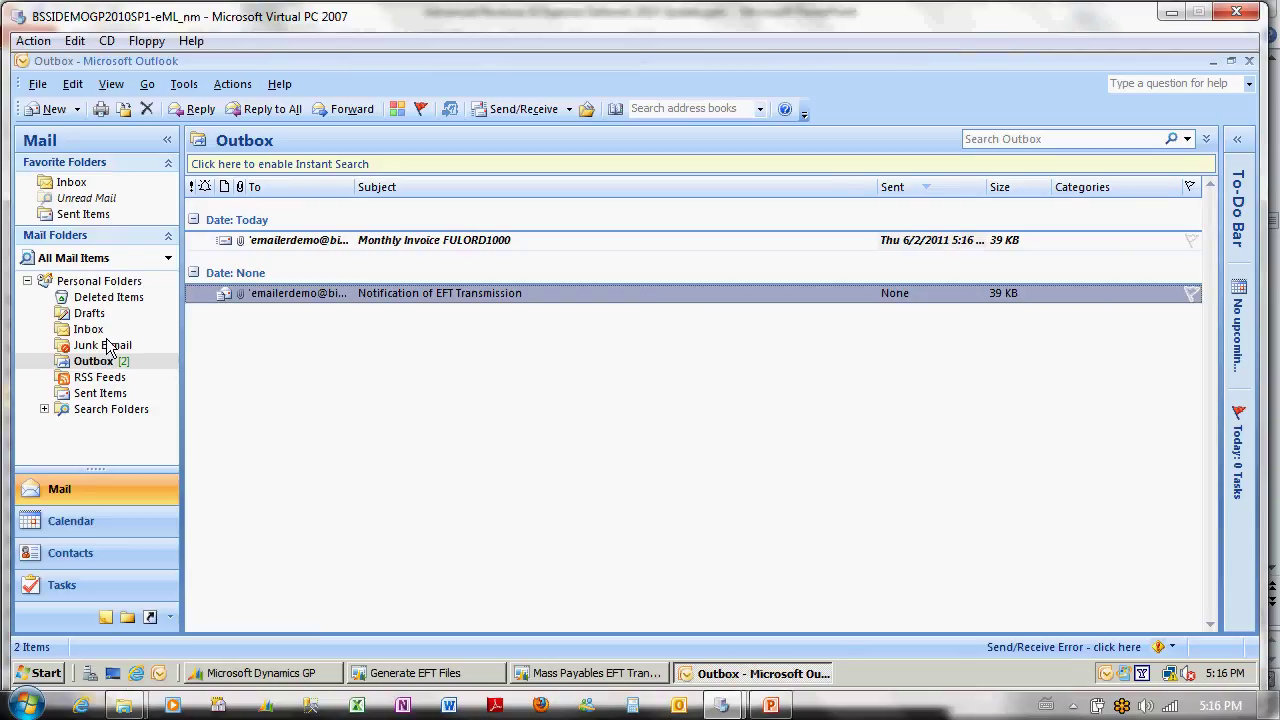
click(100, 331)
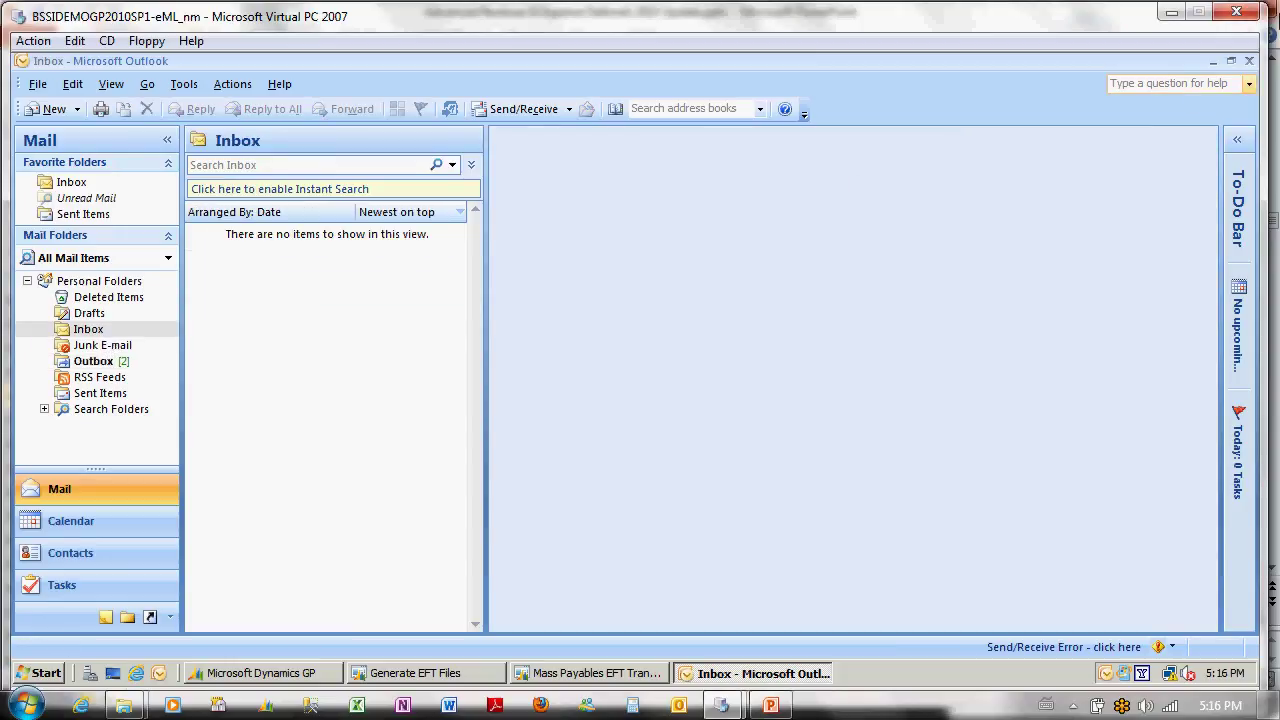
click(1245, 15)
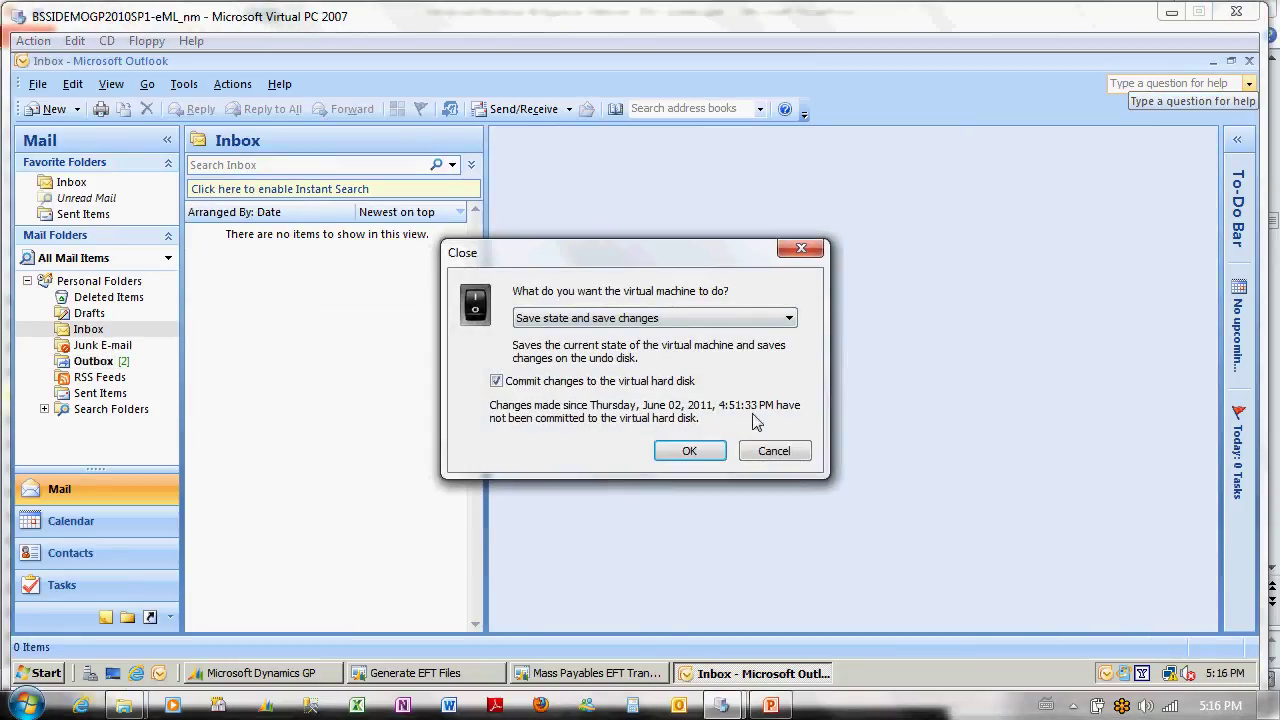
click(773, 450)
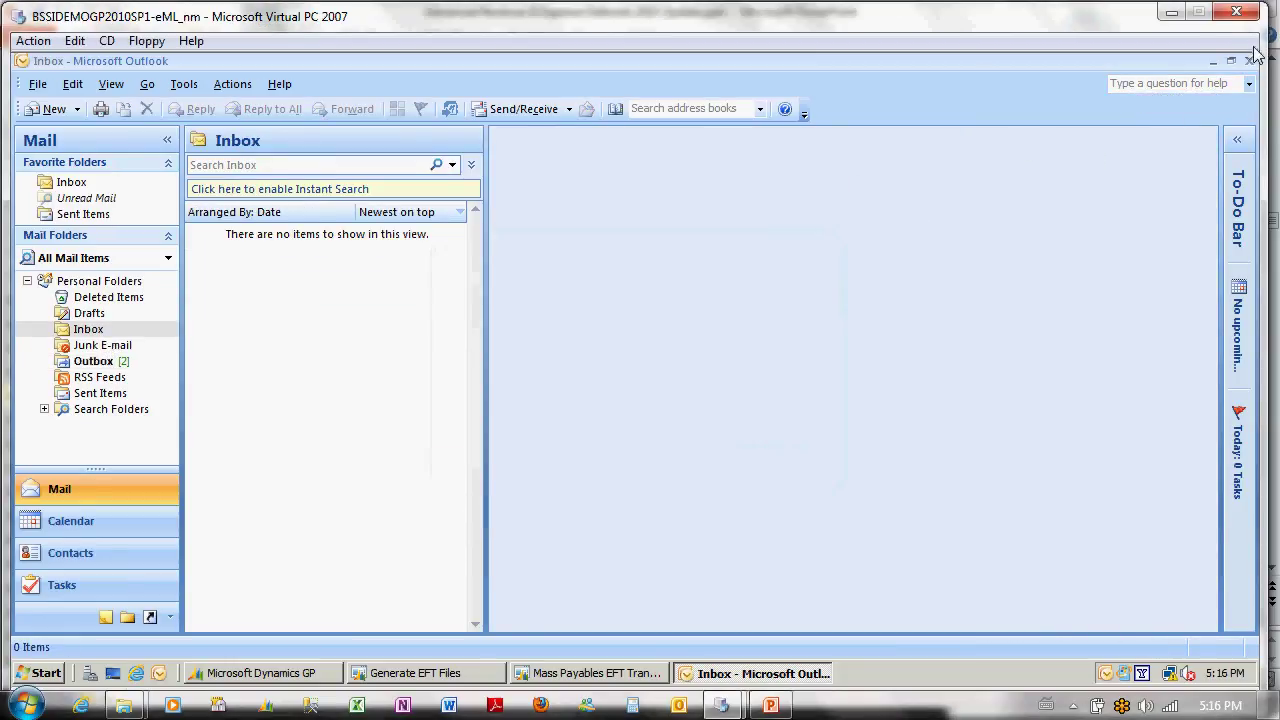
- Return to the Mass Payables EFT Transmission window in Dynamics GP and switch it to include sent transmissions
click(1213, 61)
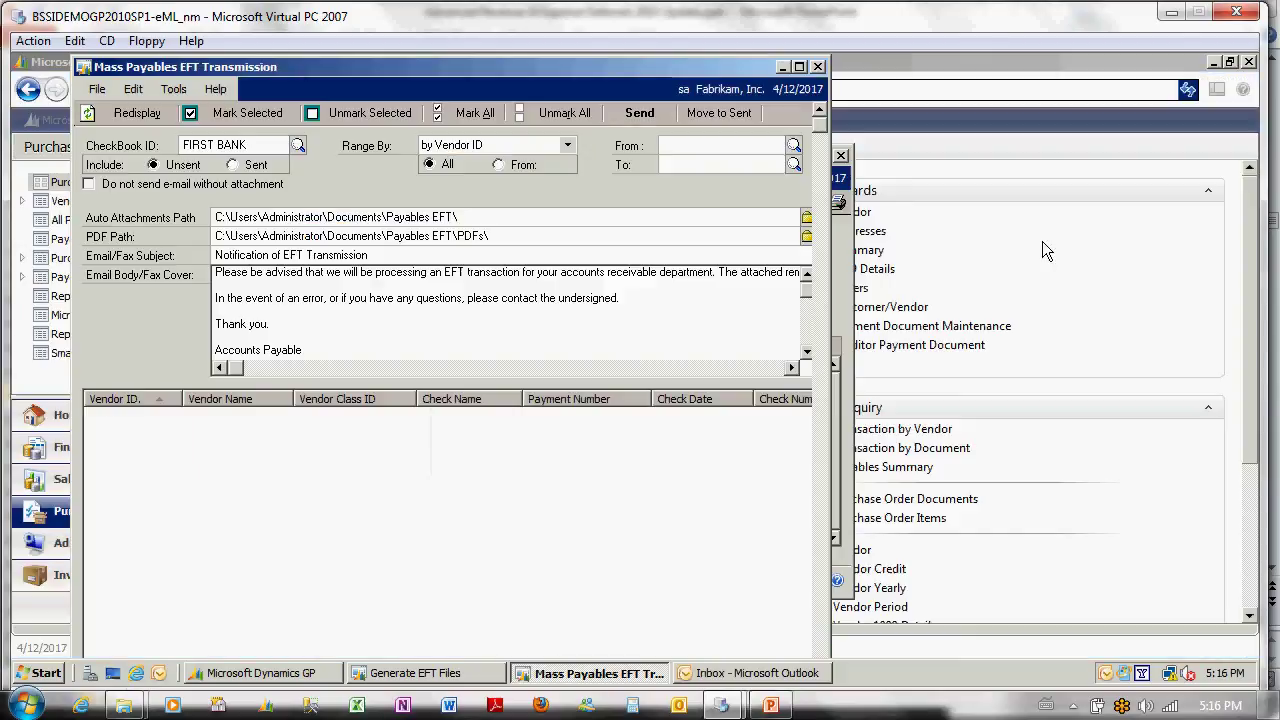
drag(656, 68, 696, 65)
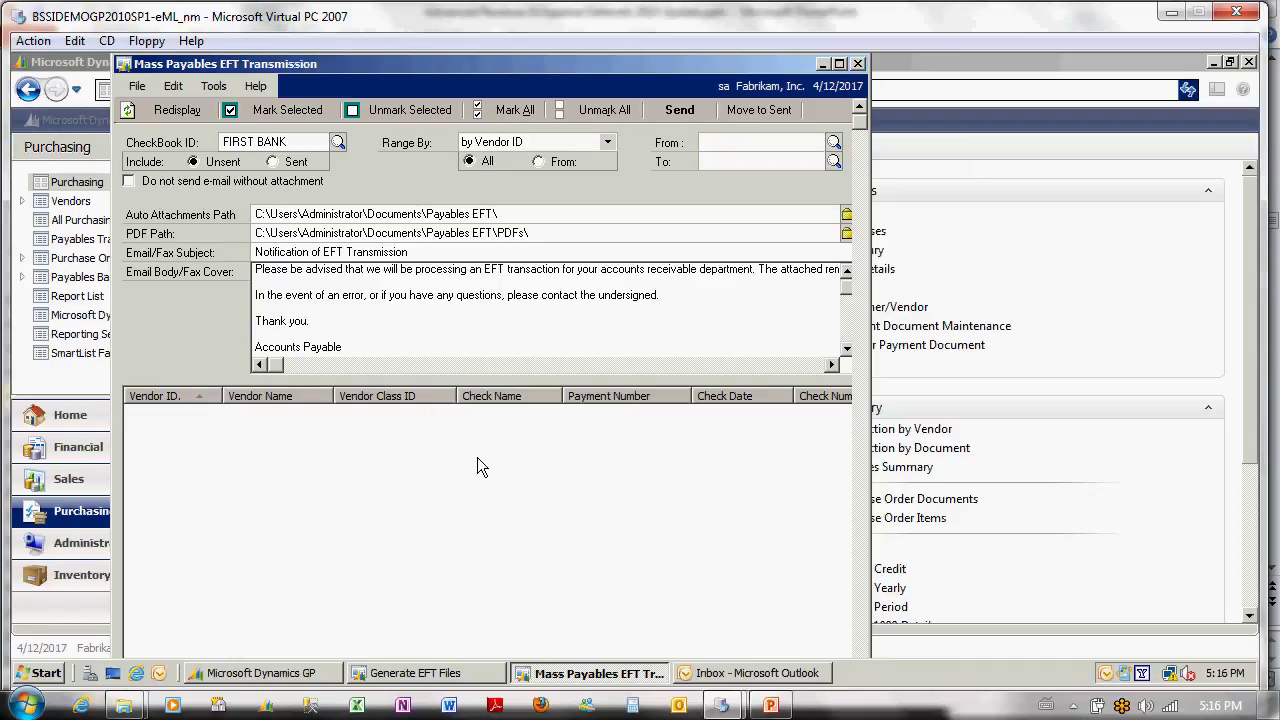
click(283, 174)
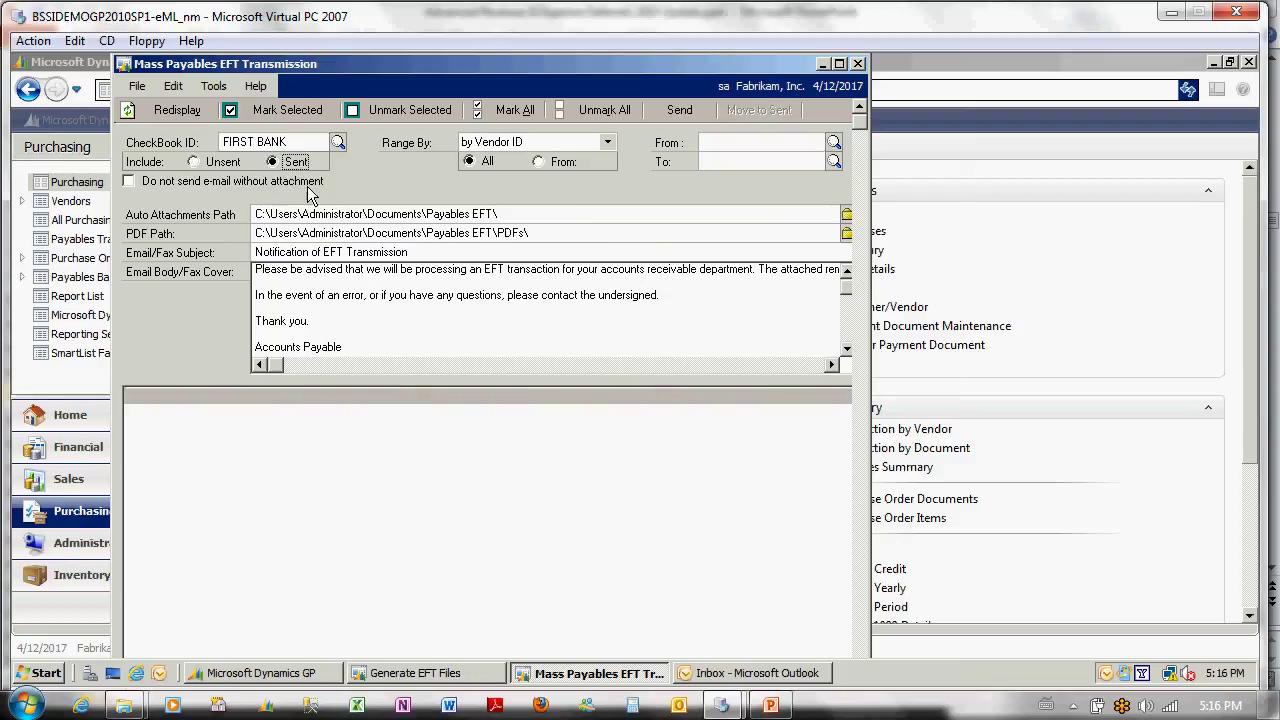
- Redisplay the sent EFT transmissions, mark the first and third A Travel Company payments together, and close the transmission window without sending
click(179, 115)
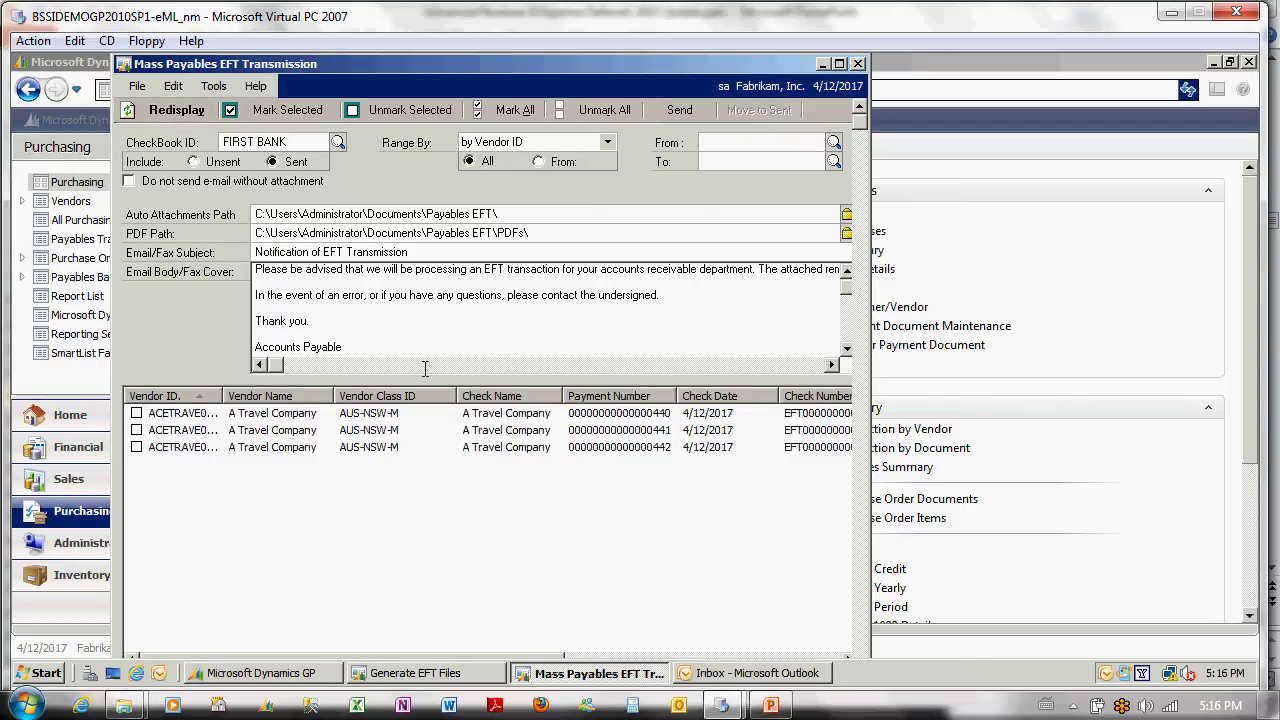
click(520, 450)
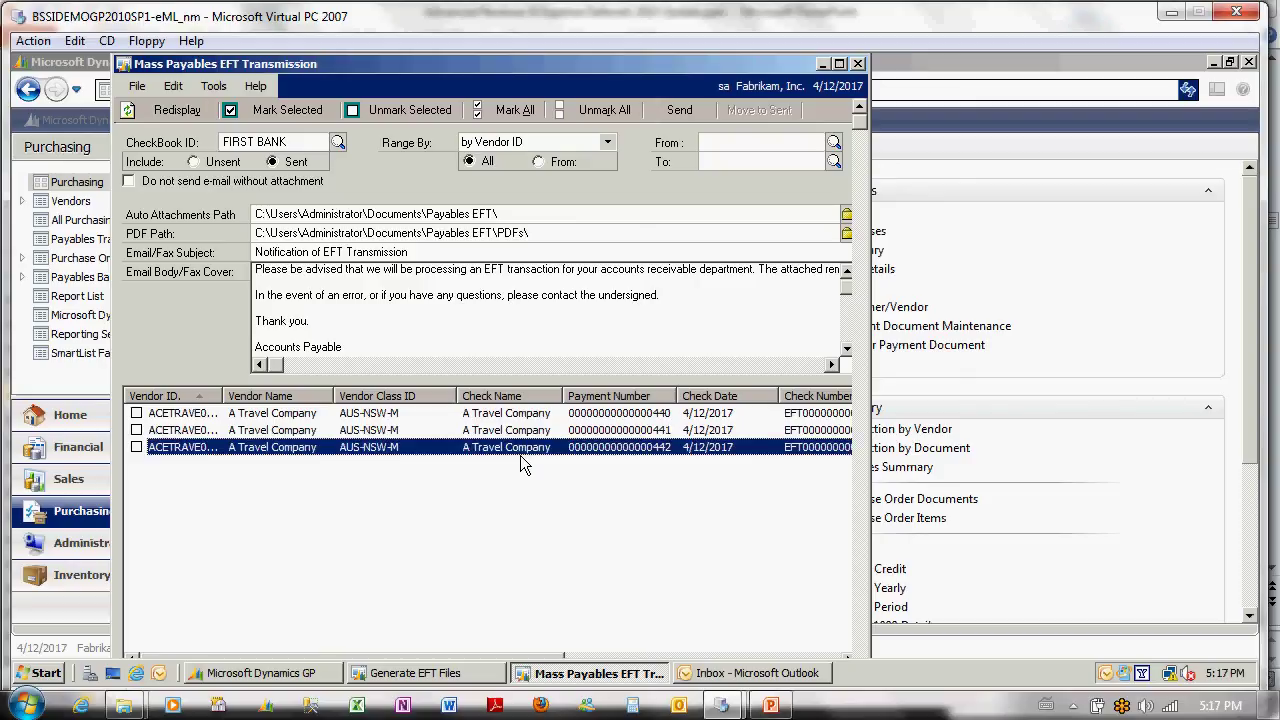
ctrl+click(520, 414)
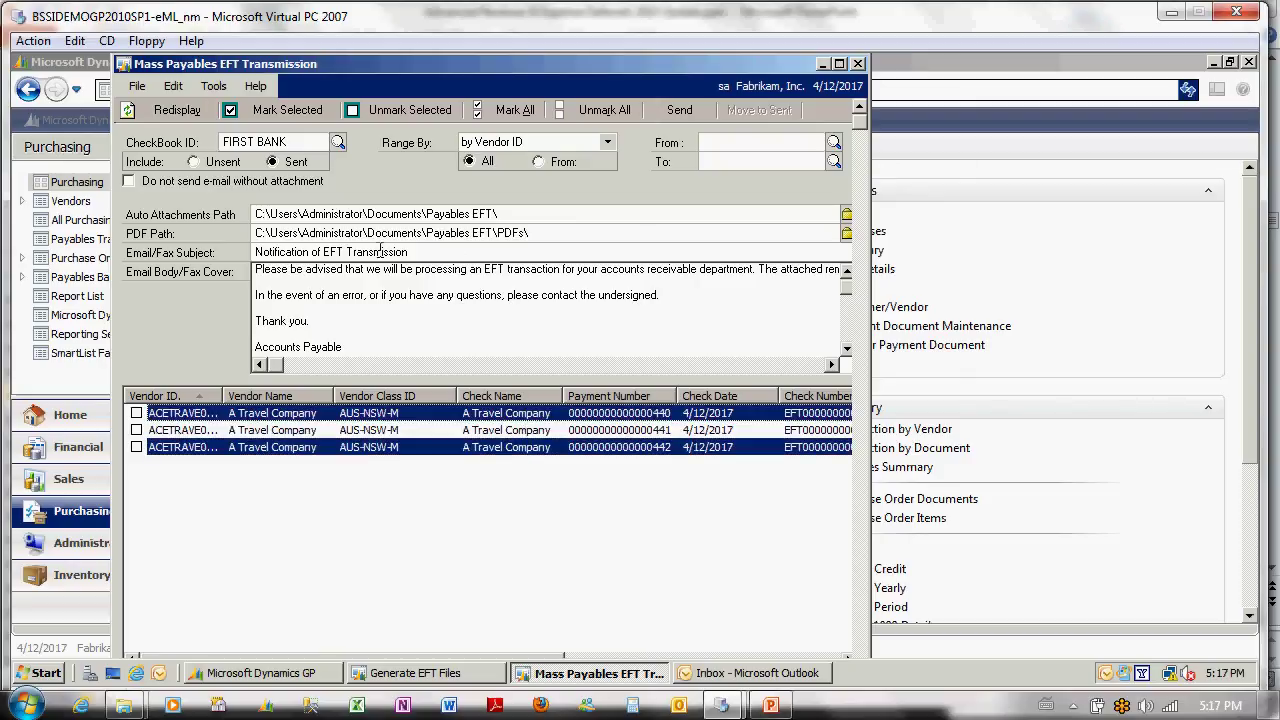
click(305, 117)
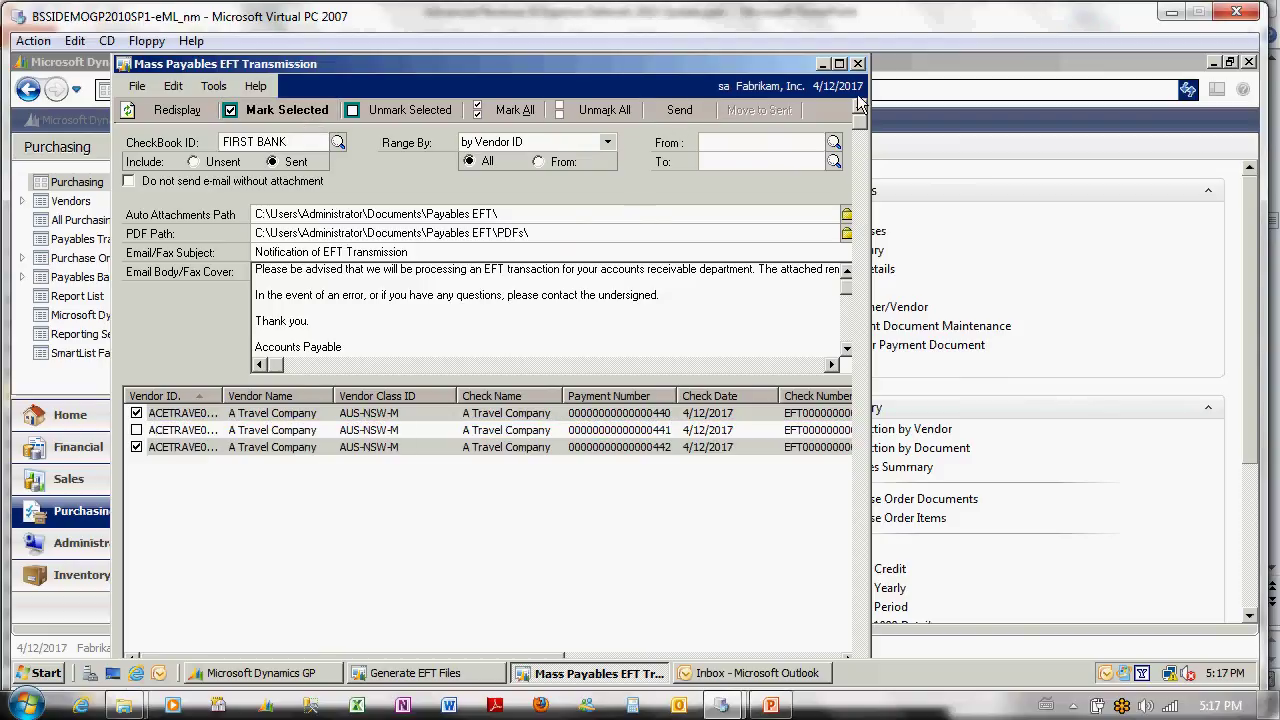
click(859, 65)
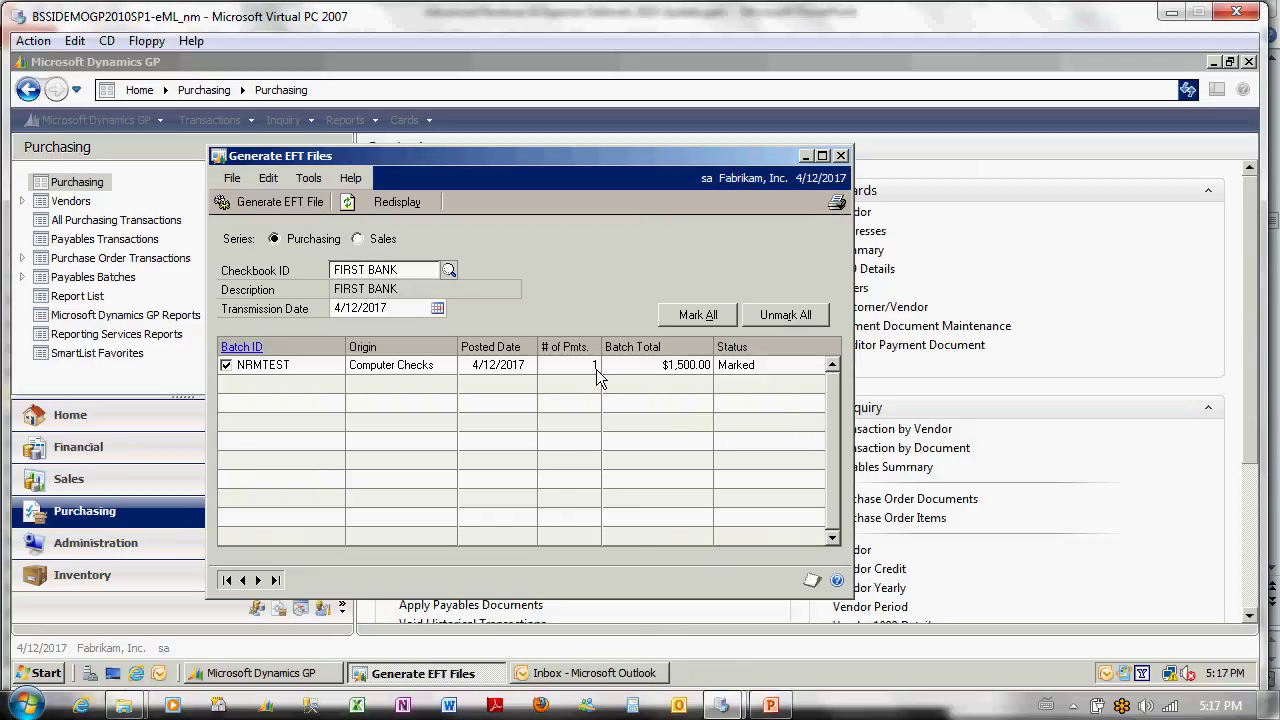
- Generate the EFT file for the marked NRMTEST batch of the FIRST BANK checkbook and close the Generate EFT Files window
click(282, 203)
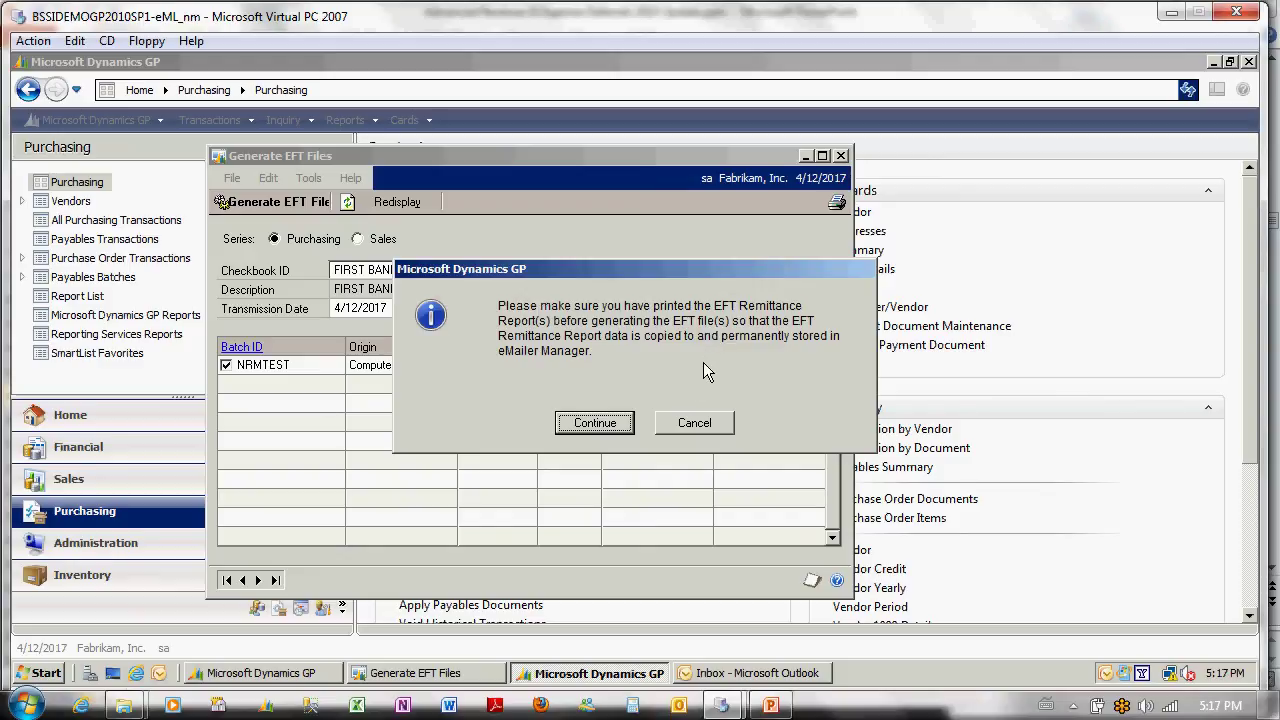
click(614, 426)
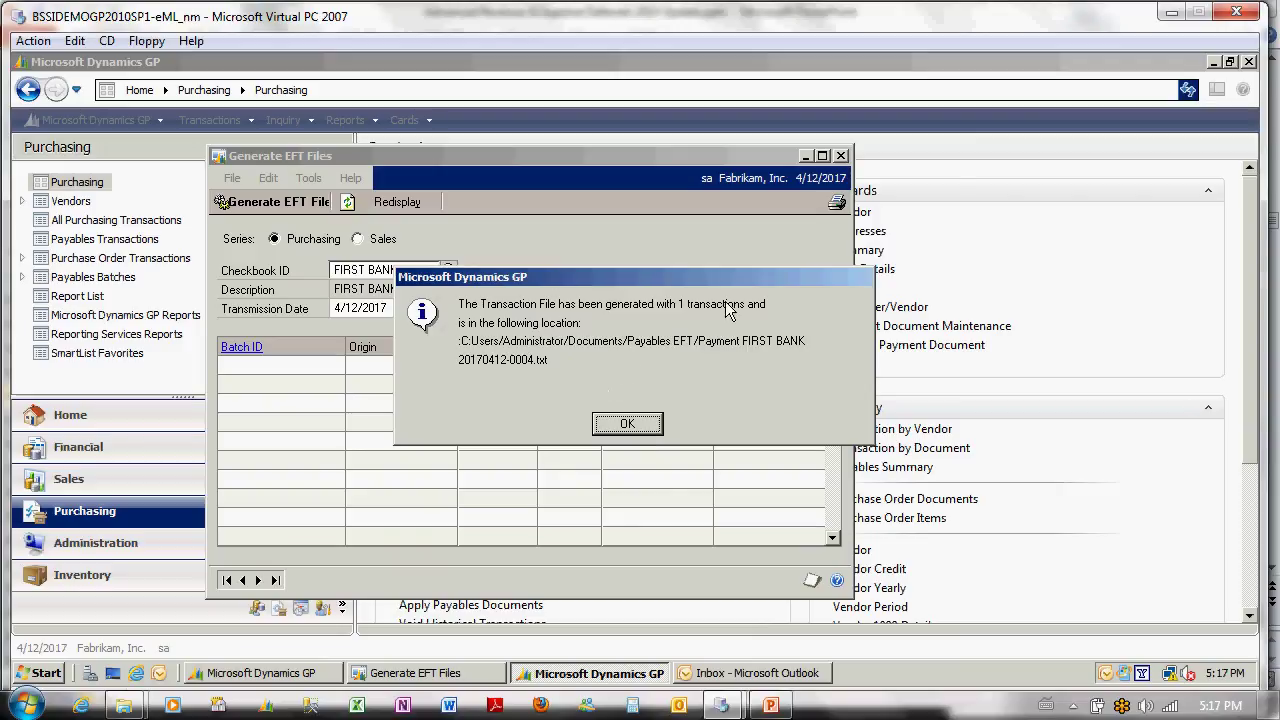
click(636, 428)
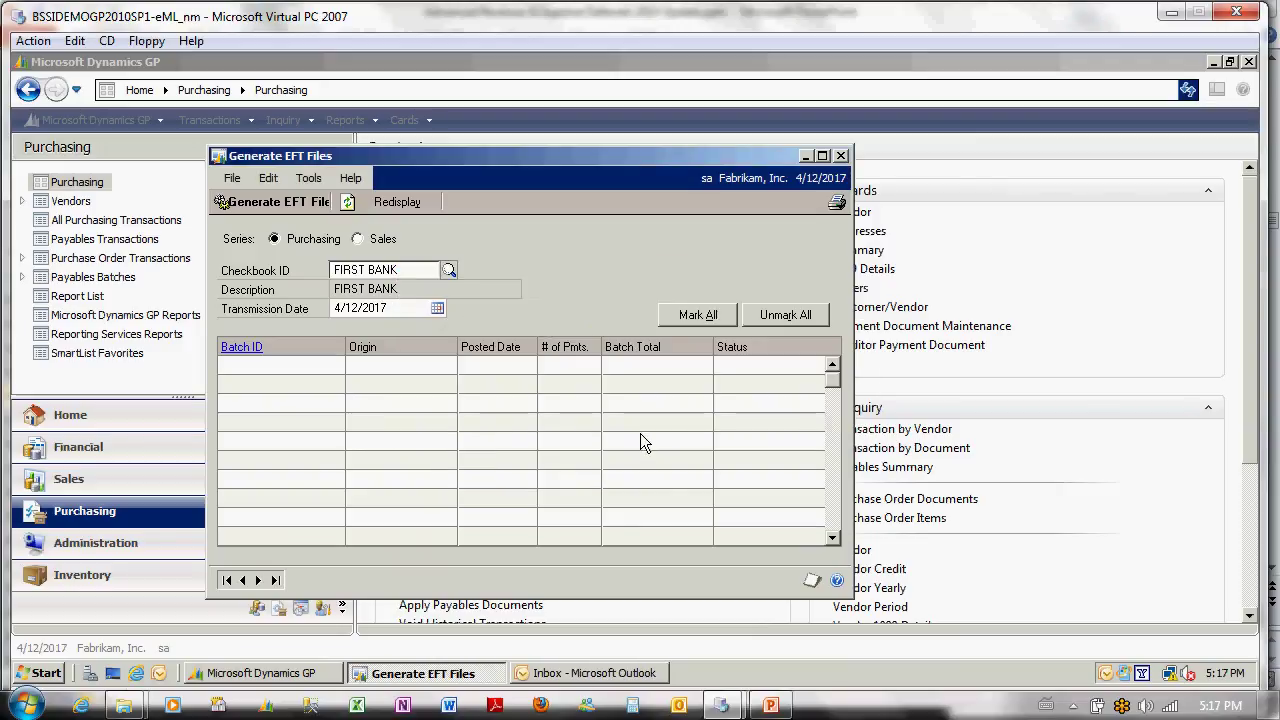
click(841, 156)
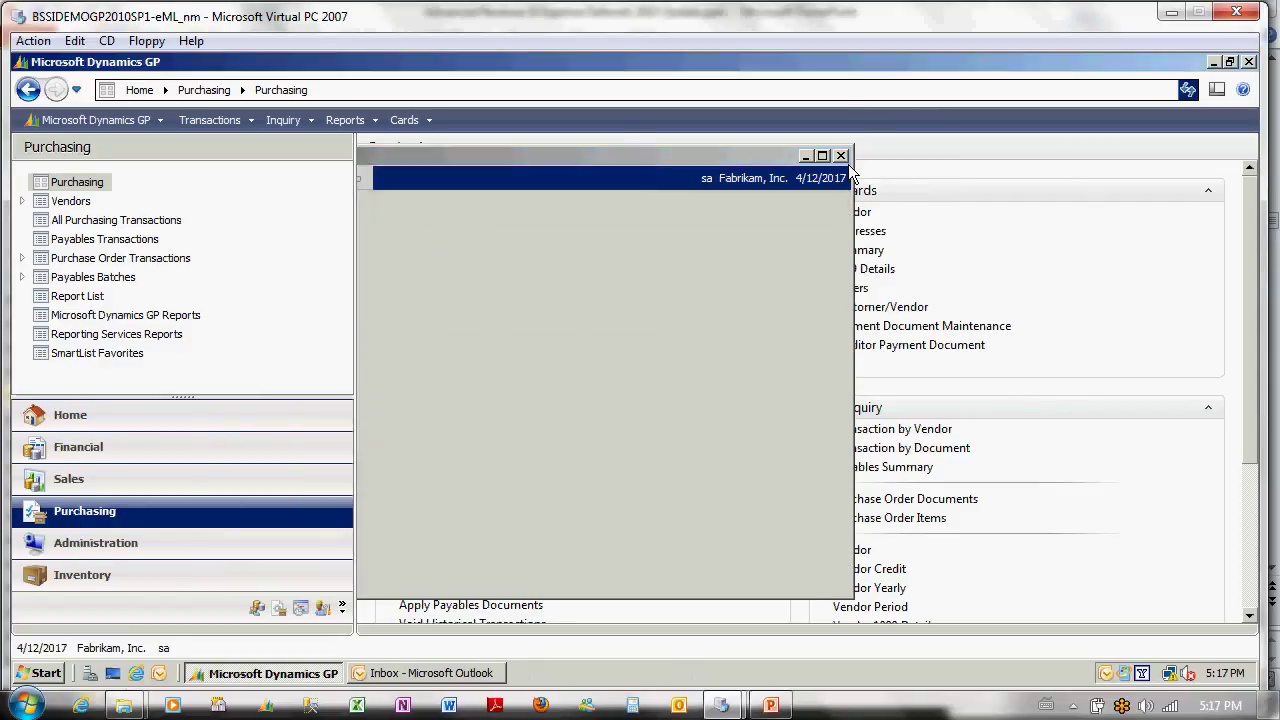